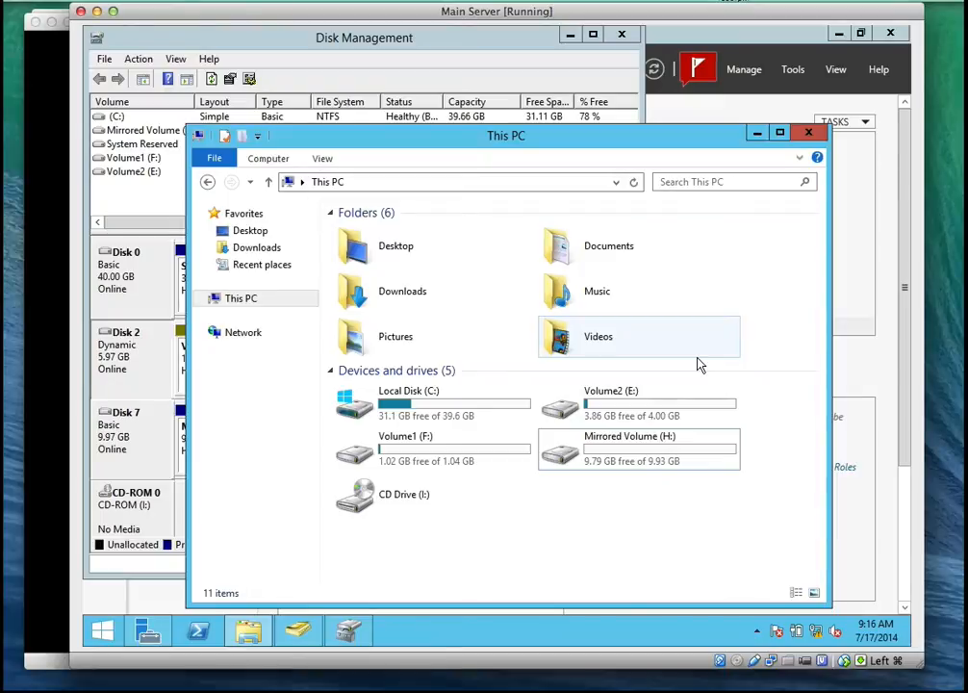
Open the properties of the Volume2 (E:) volume in Disk Management
click(639, 398)
right_click(652, 401)
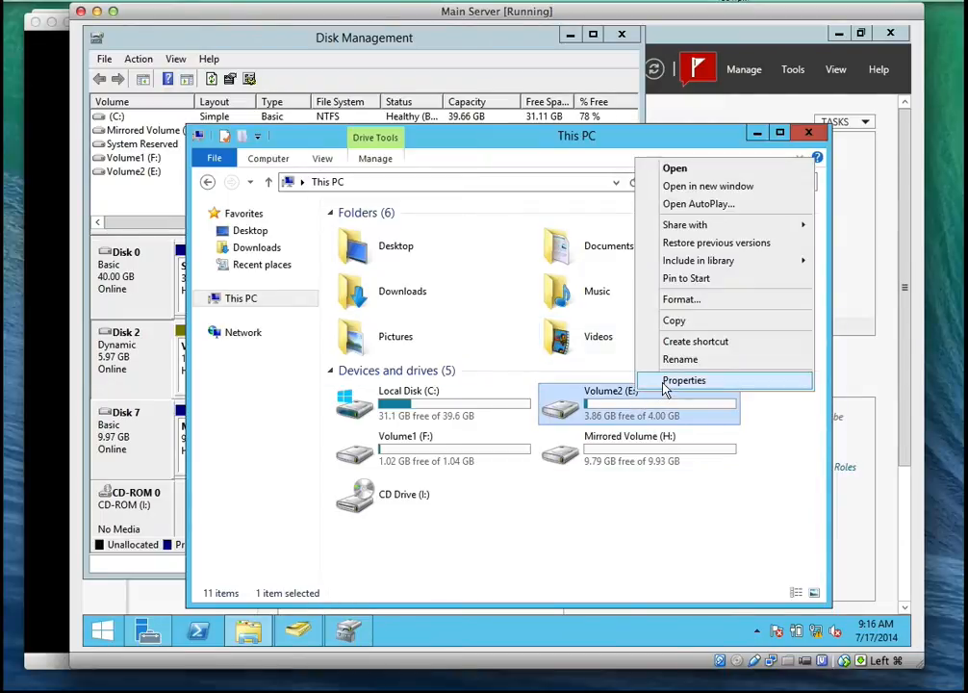
click(112, 353)
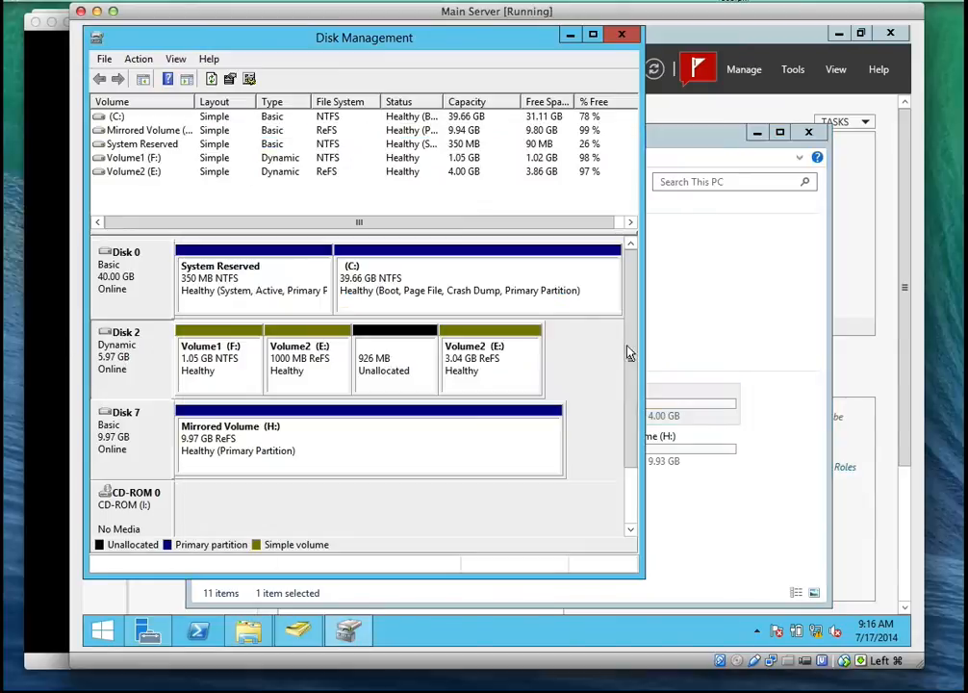
click(477, 366)
right_click(475, 361)
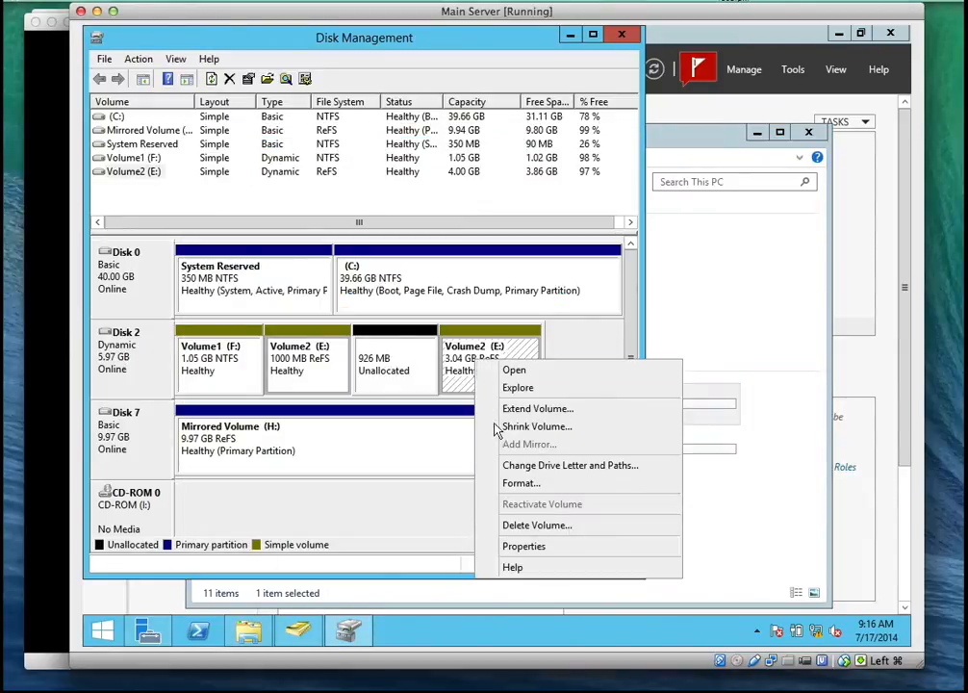
click(523, 547)
Change the volume label of drive E: to Allfiles, apply it and close the properties
click(640, 287)
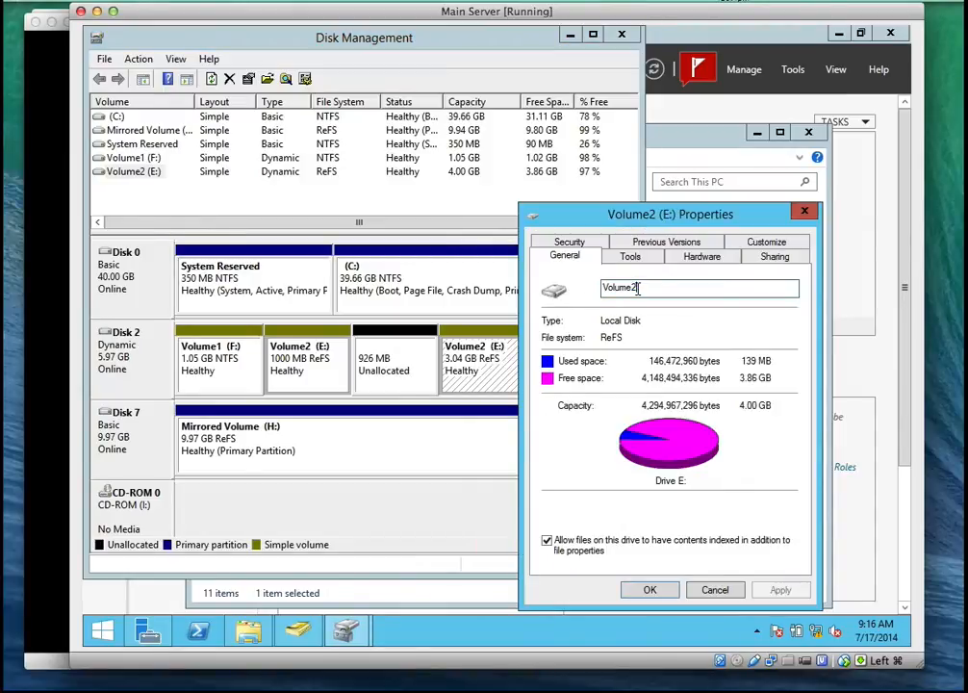
drag(640, 288, 603, 288)
text(a)
key(BackSpace)
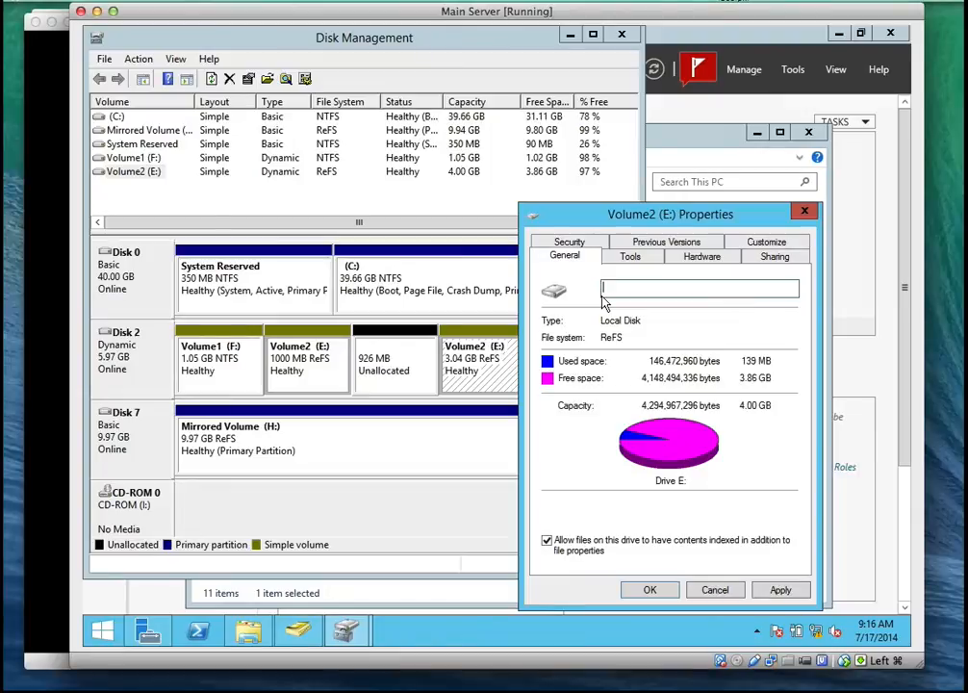
text(Allfiles)
click(781, 591)
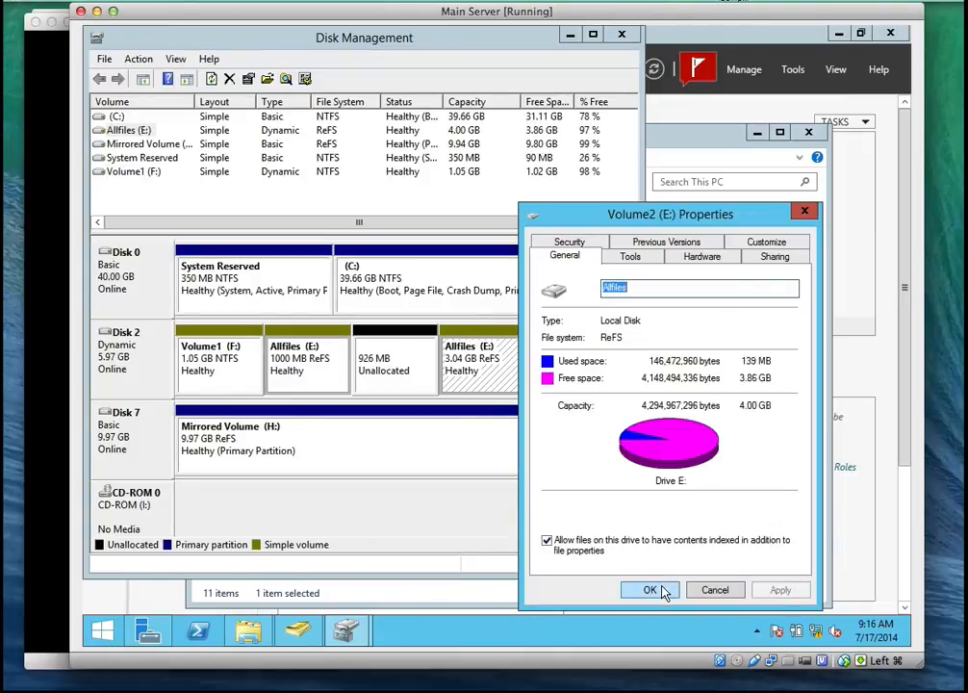
click(662, 590)
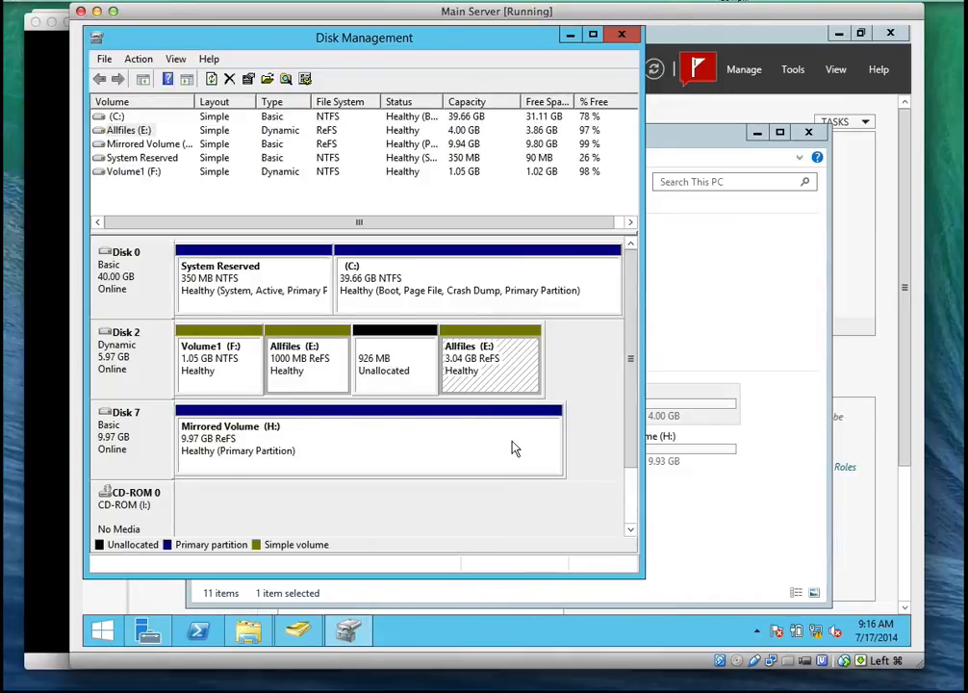
Examine which commands This PC offers for the Allfiles (E:) drive and check its layout in Disk Management
click(678, 394)
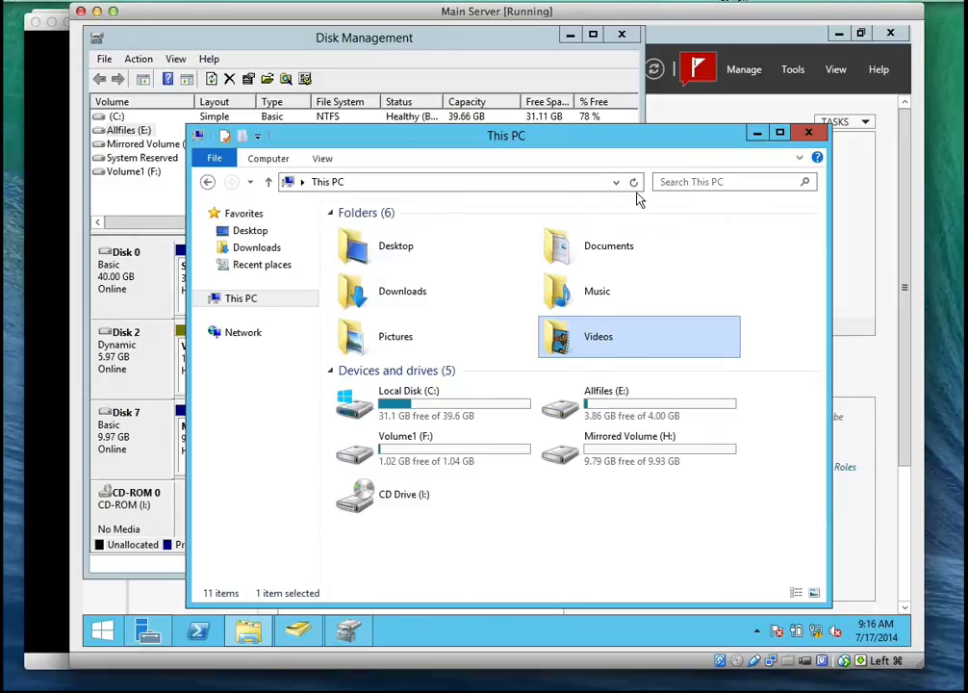
click(650, 423)
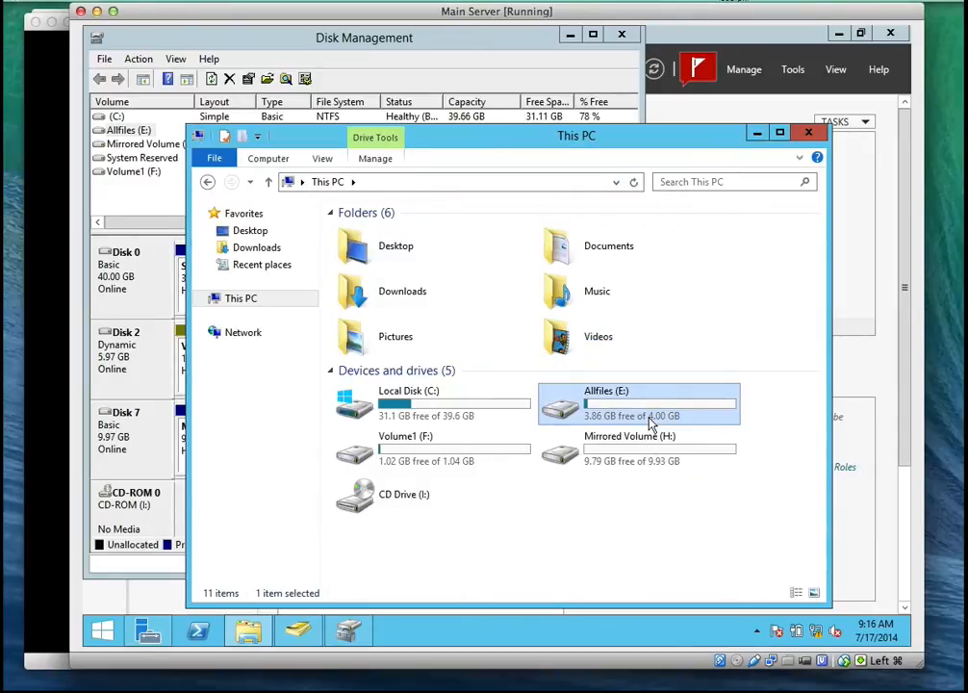
right_click(650, 421)
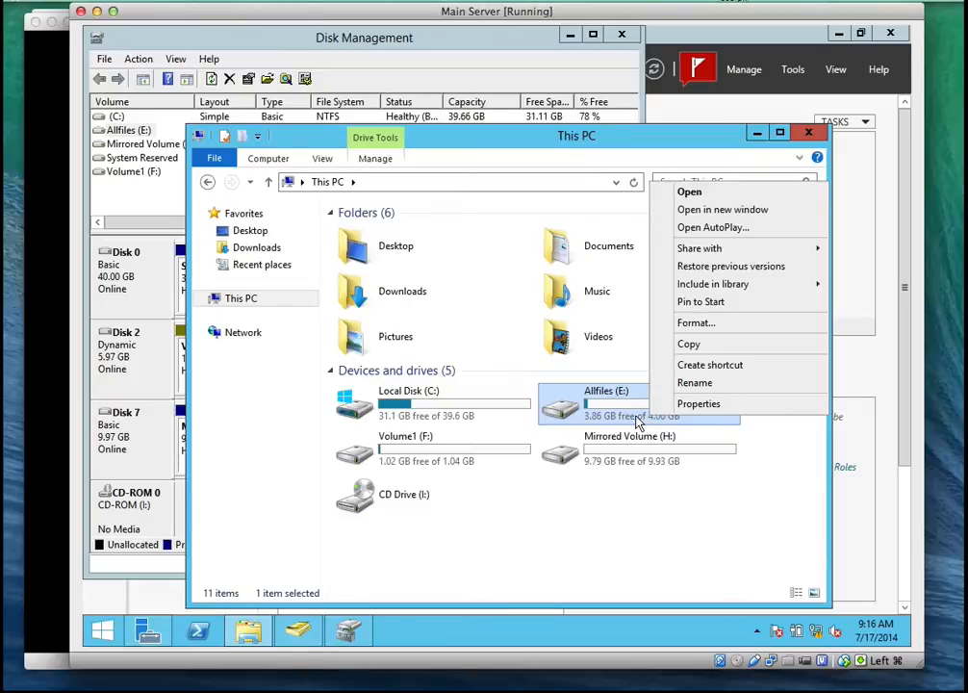
click(635, 421)
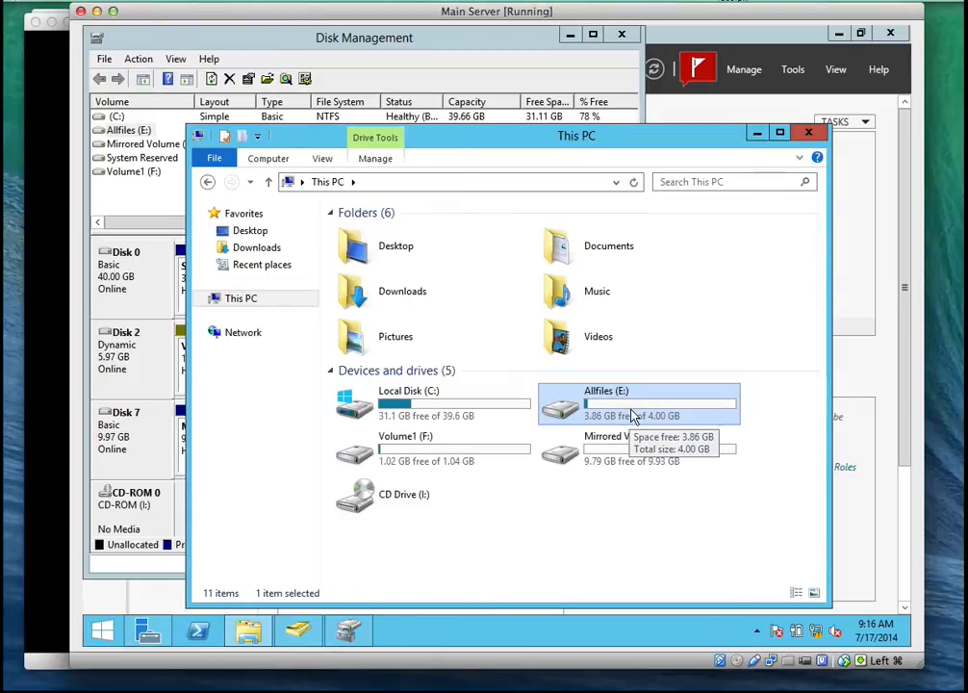
click(126, 310)
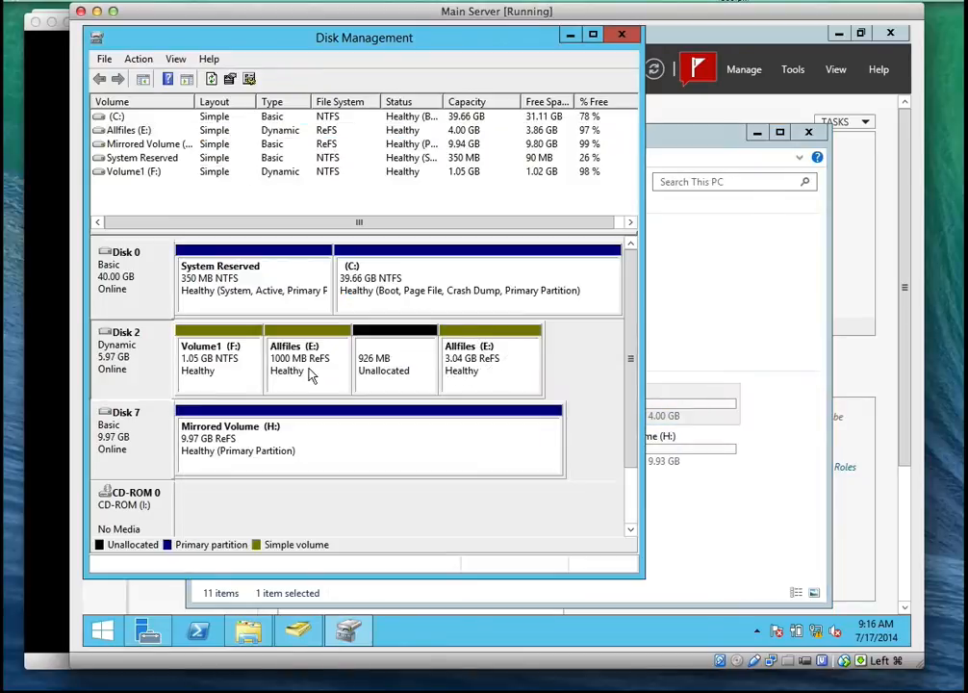
click(669, 413)
right_click(670, 416)
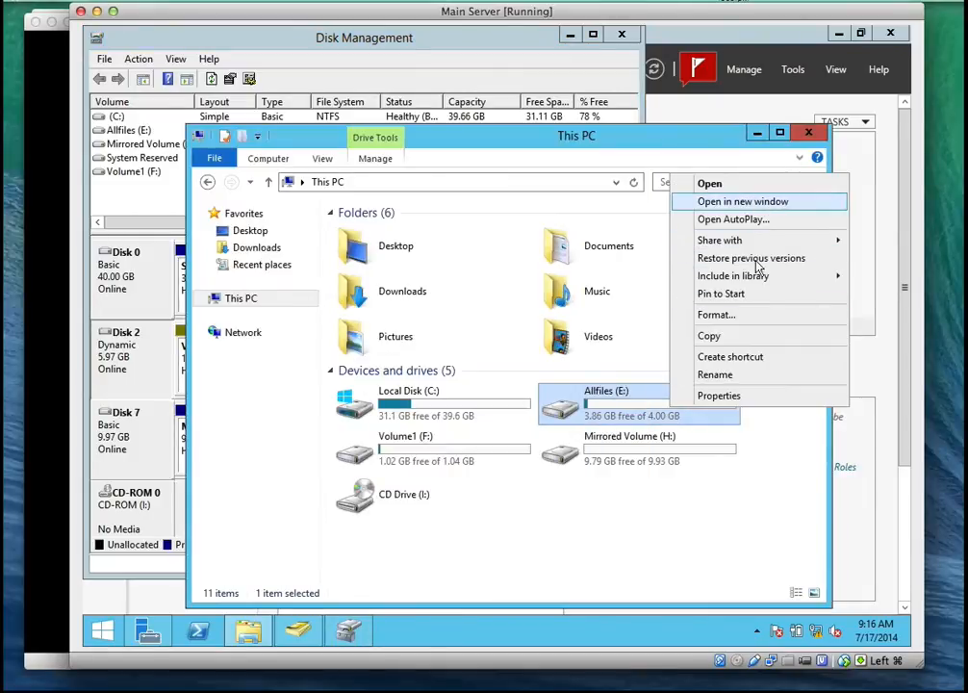
click(459, 452)
Open the shadow copy configuration from Local Disk (C:) and widen the Volume column slightly
click(459, 421)
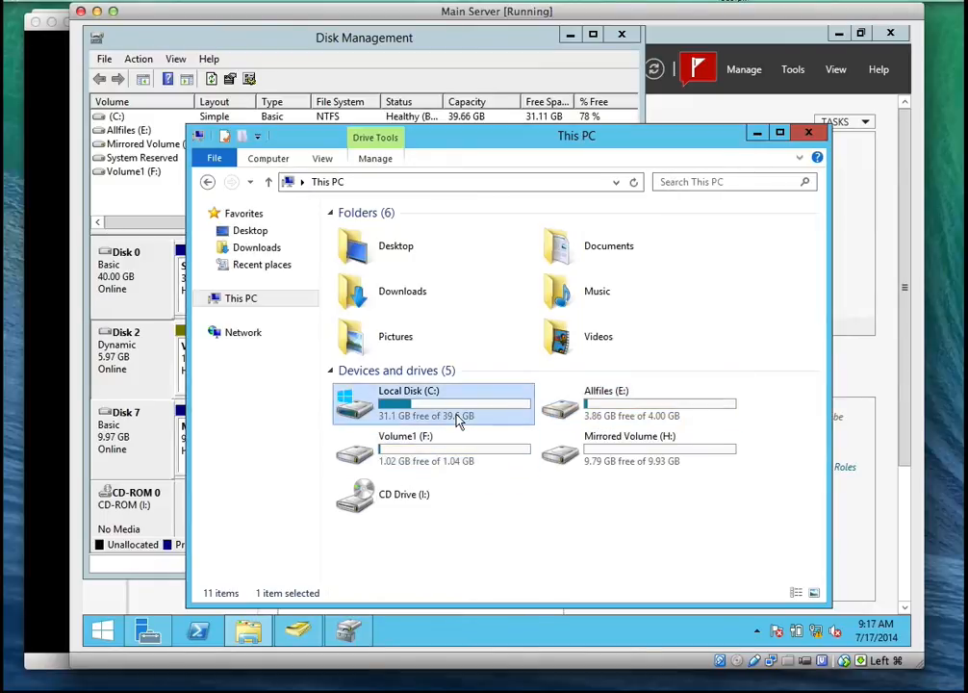
right_click(459, 418)
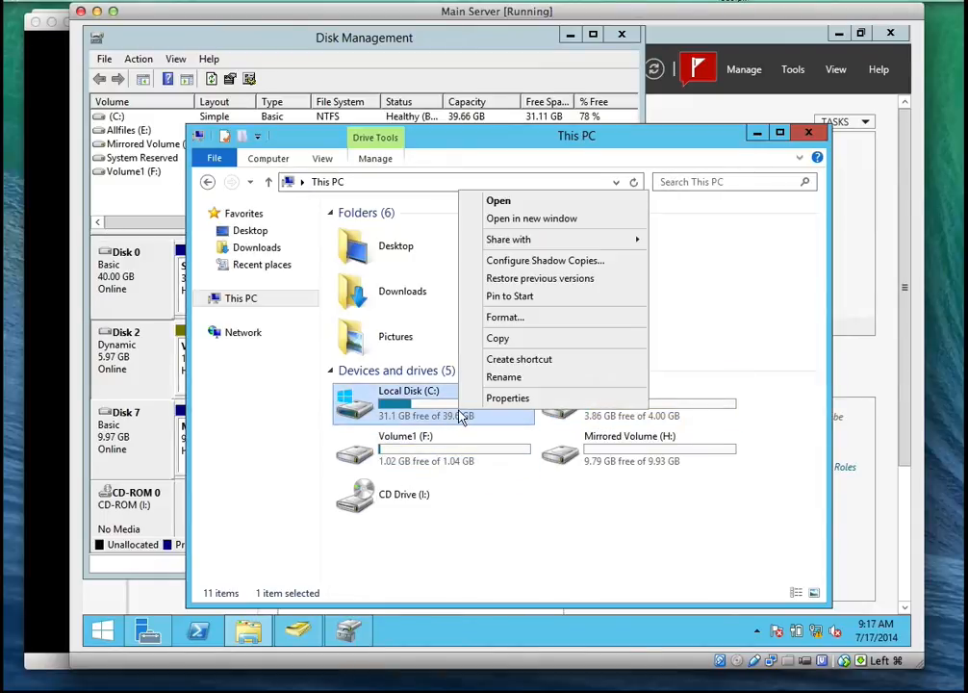
click(492, 261)
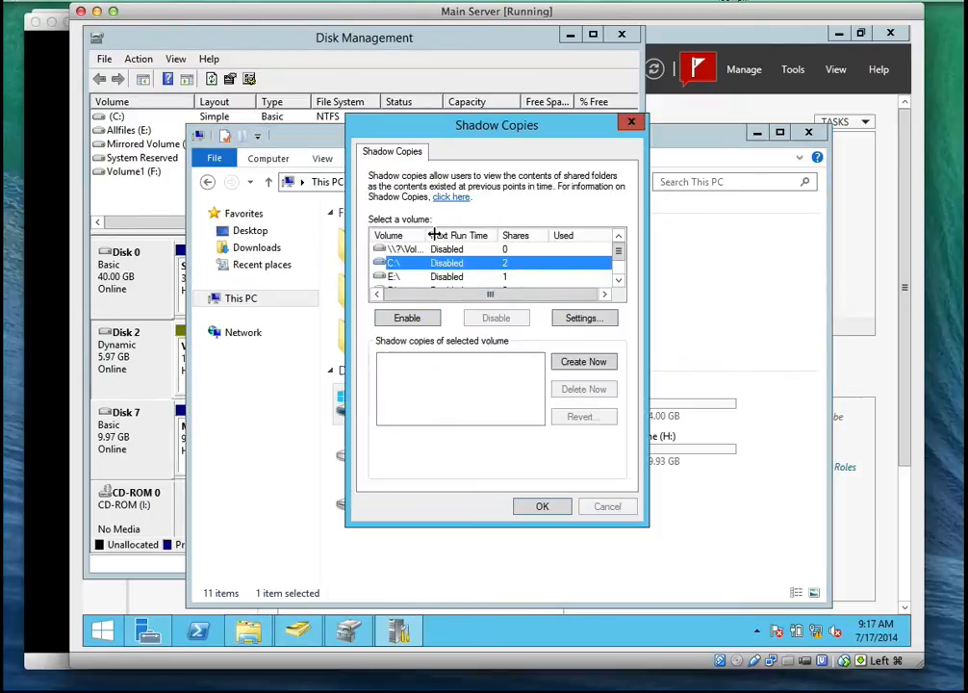
drag(450, 235, 453, 236)
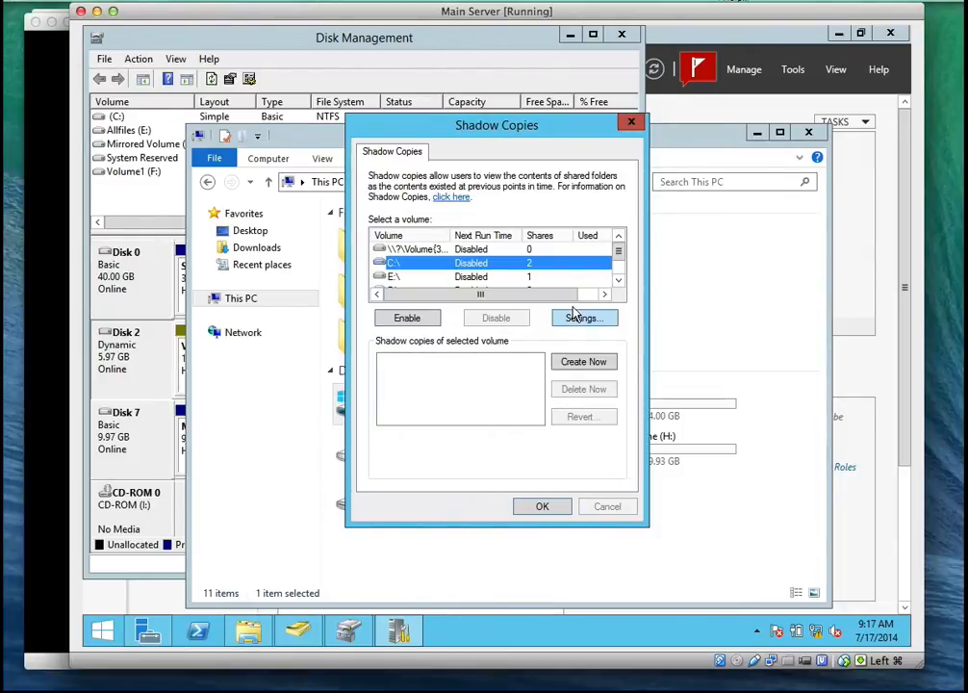
Enable shadow copies on the E:\ volume with the default schedule and settings
click(619, 280)
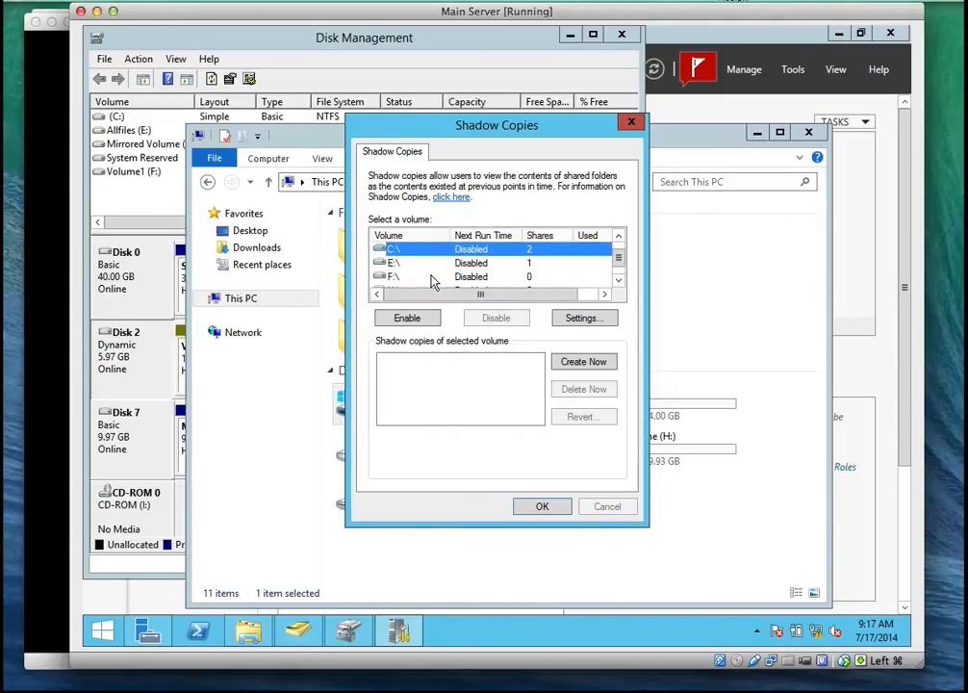
click(472, 277)
click(481, 264)
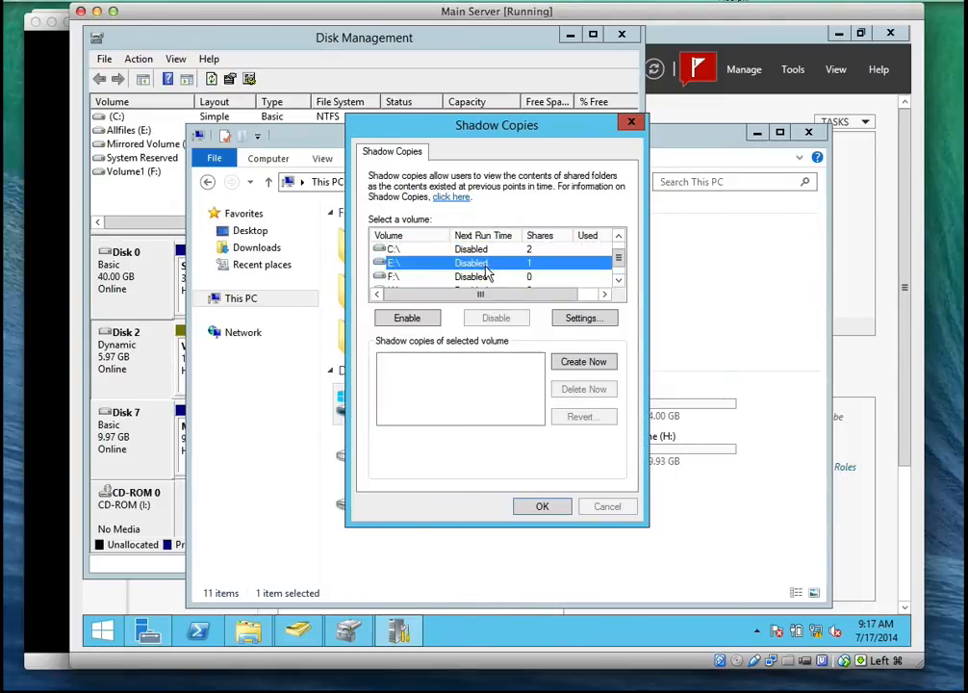
click(408, 318)
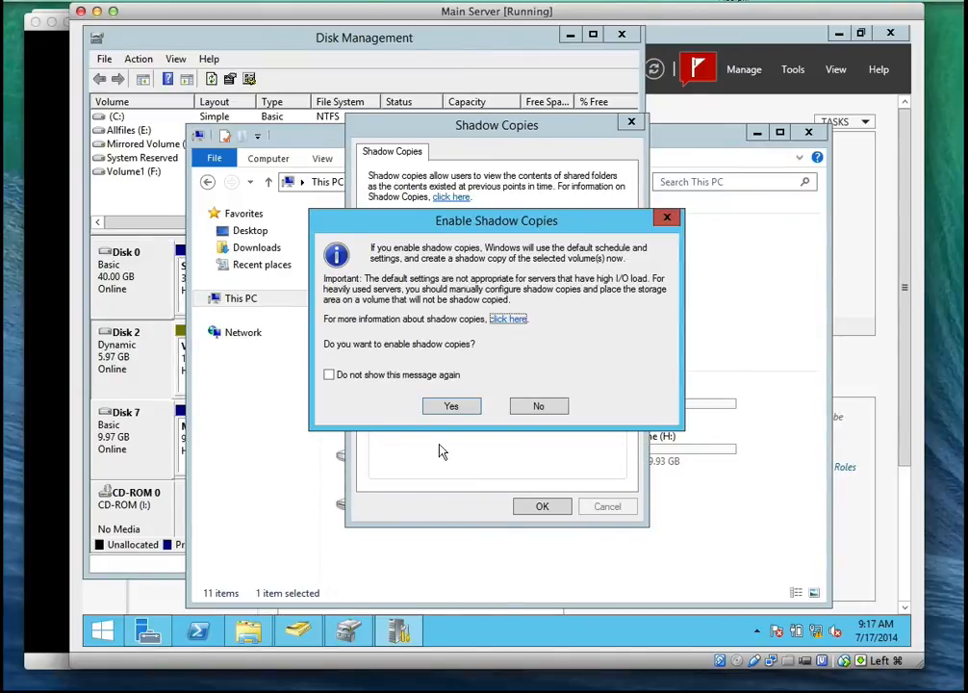
click(451, 405)
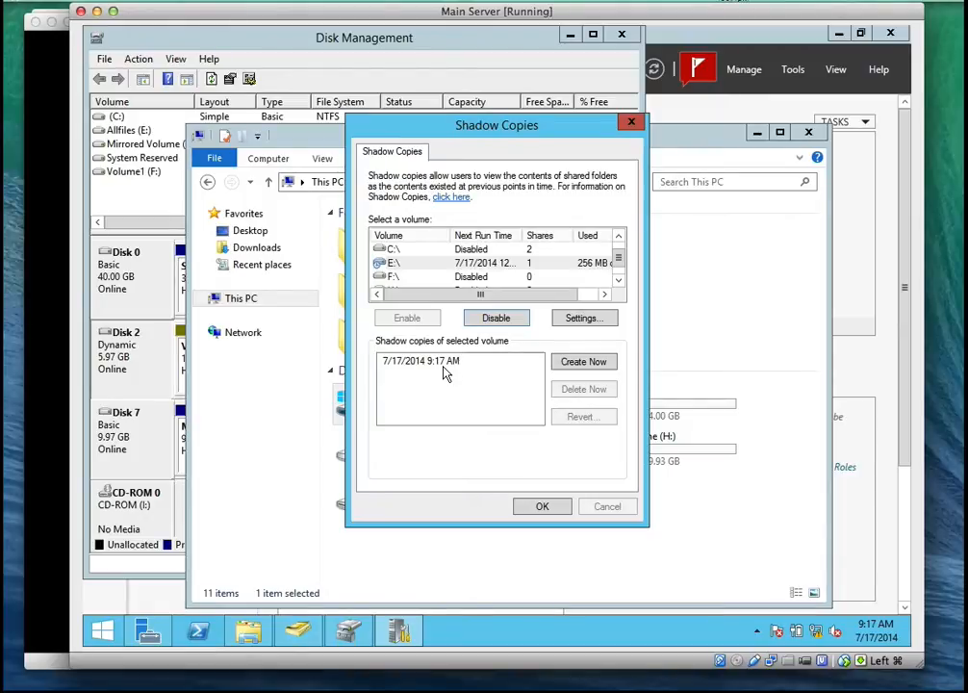
Open the shadow copy schedule in the settings of volume E:\ and set the schedule task to Daily
click(415, 264)
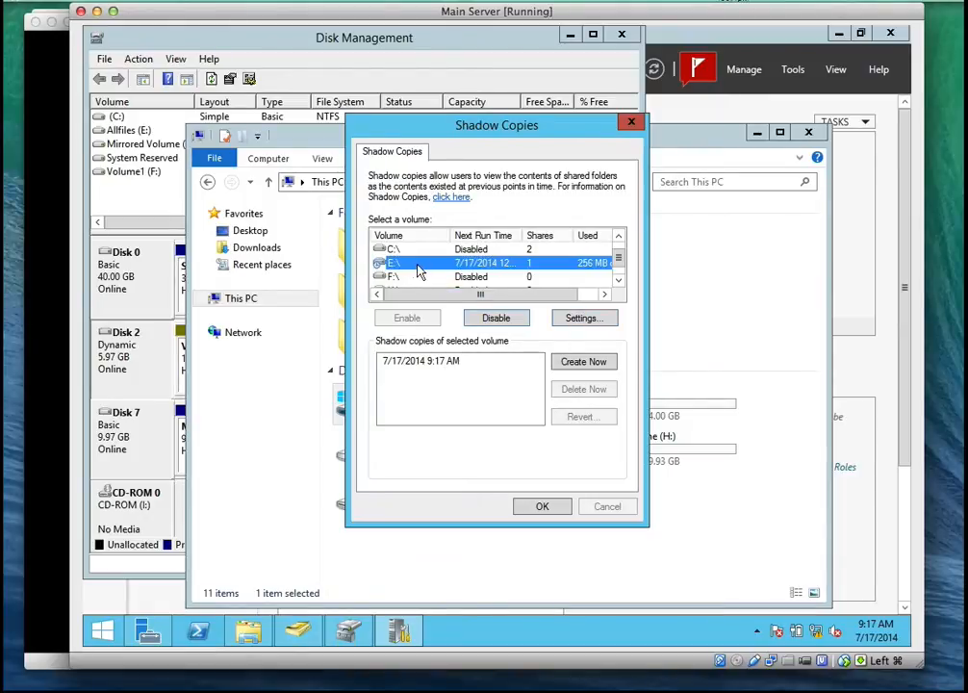
click(592, 321)
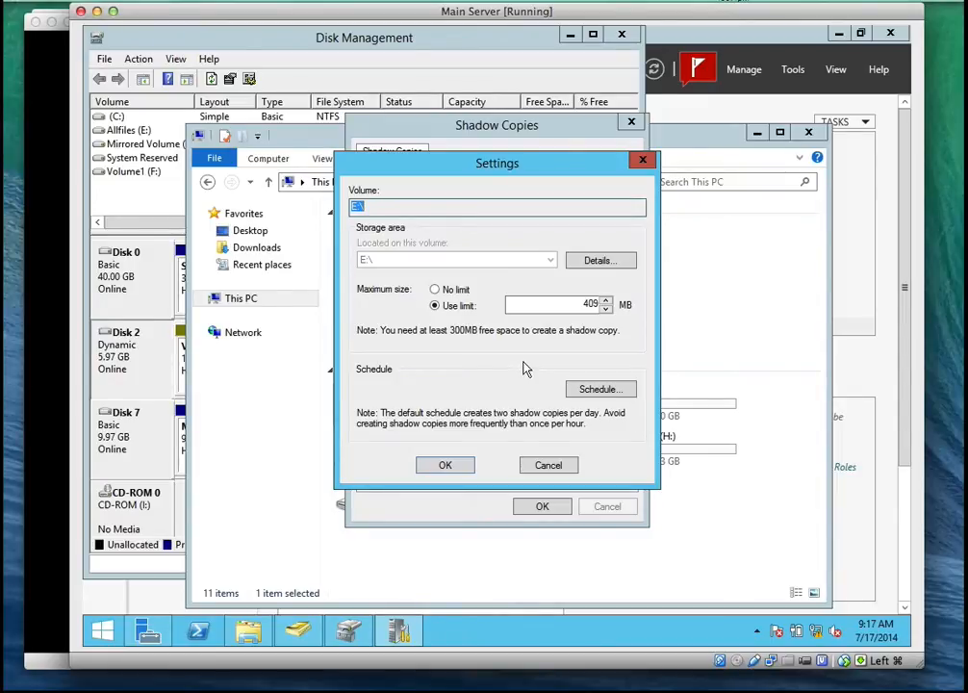
click(600, 389)
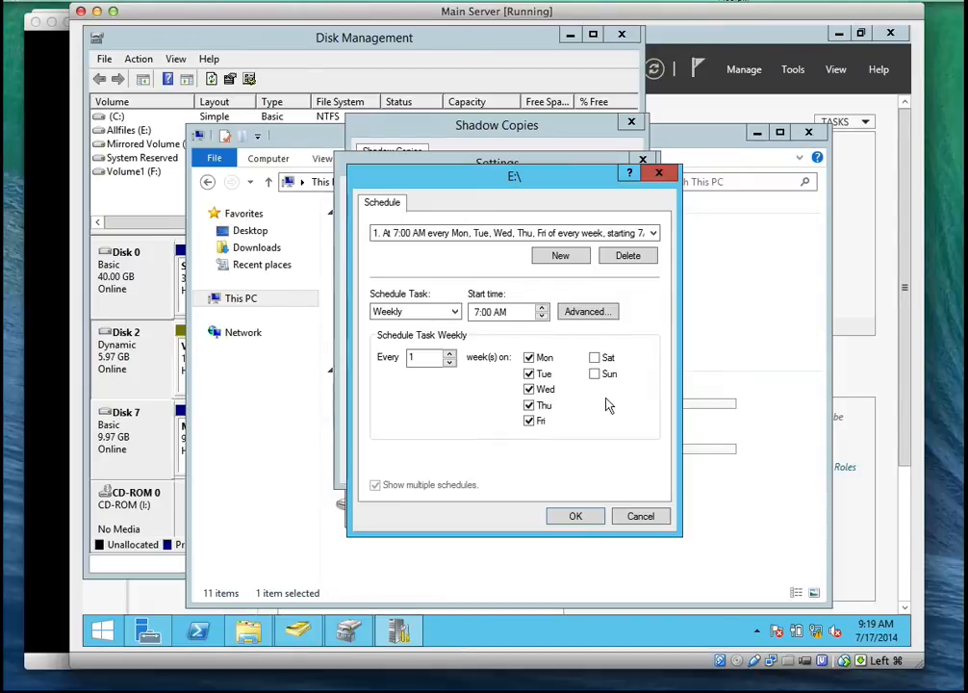
click(432, 316)
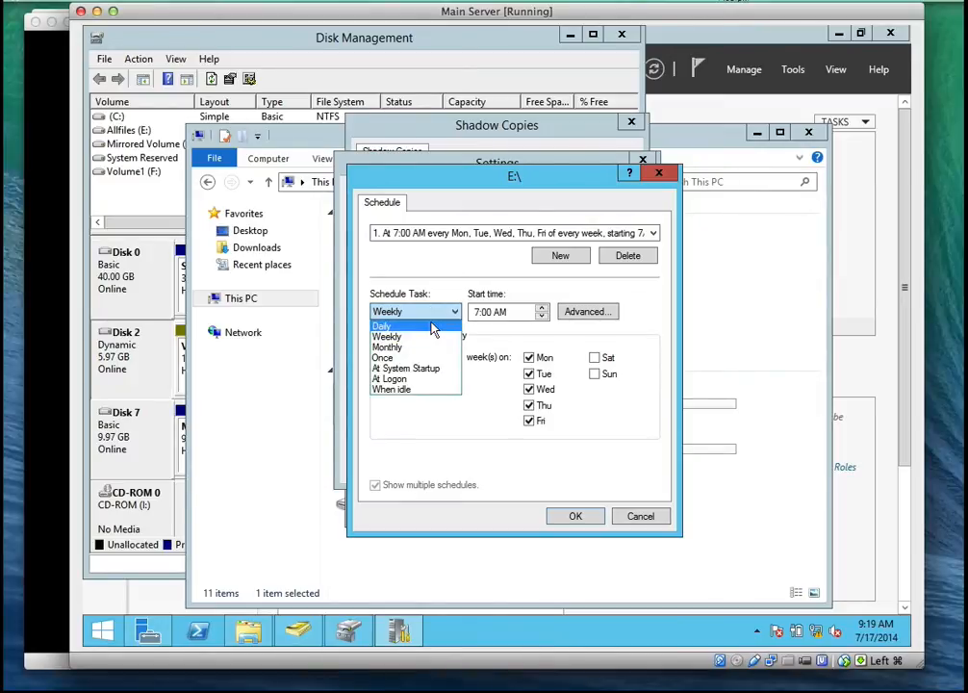
click(432, 328)
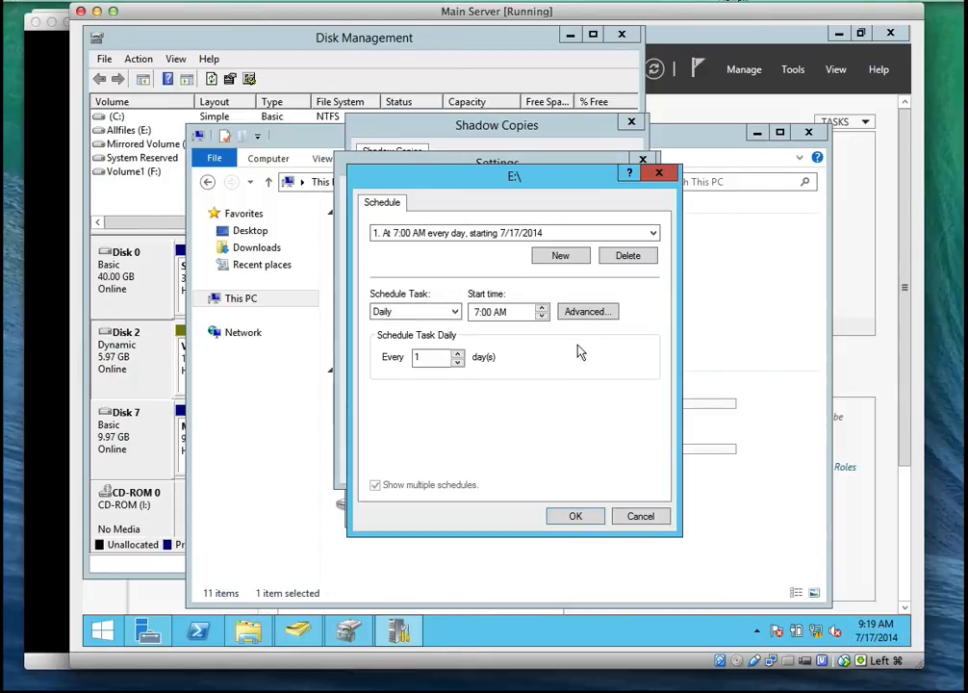
Set the start time of the daily shadow copy task to 12:00 and switch its AM/PM part
click(543, 307)
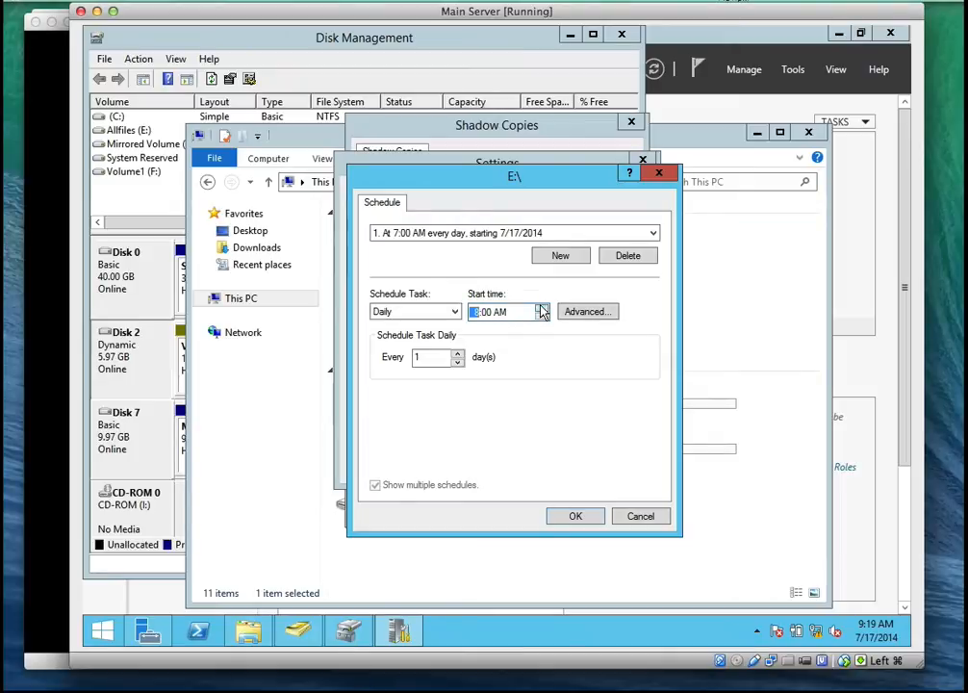
click(542, 308)
click(542, 308)
click(541, 308)
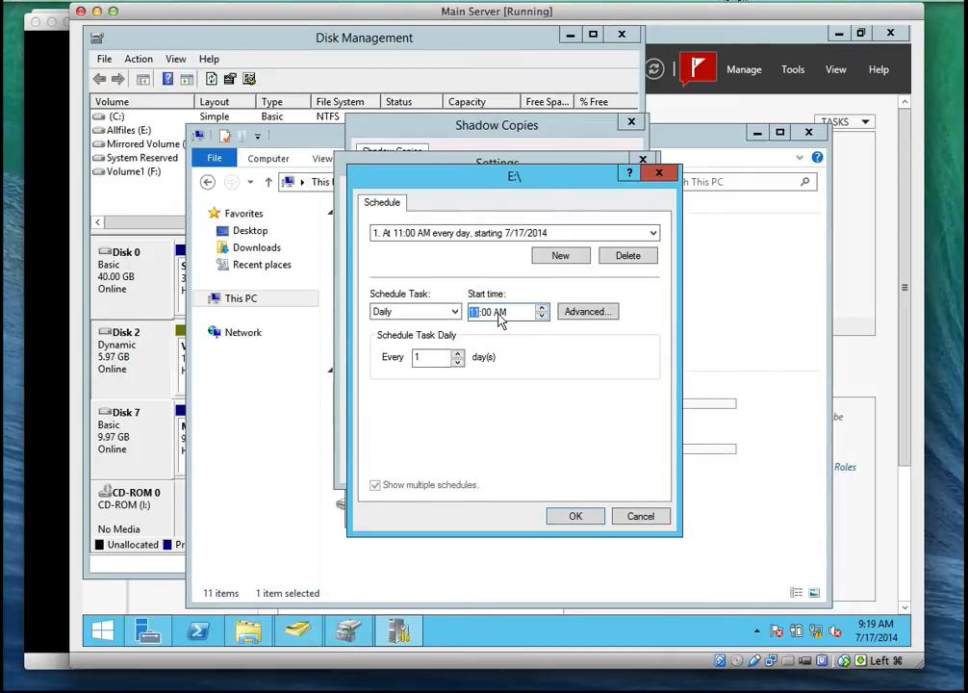
text(2)
text(14)
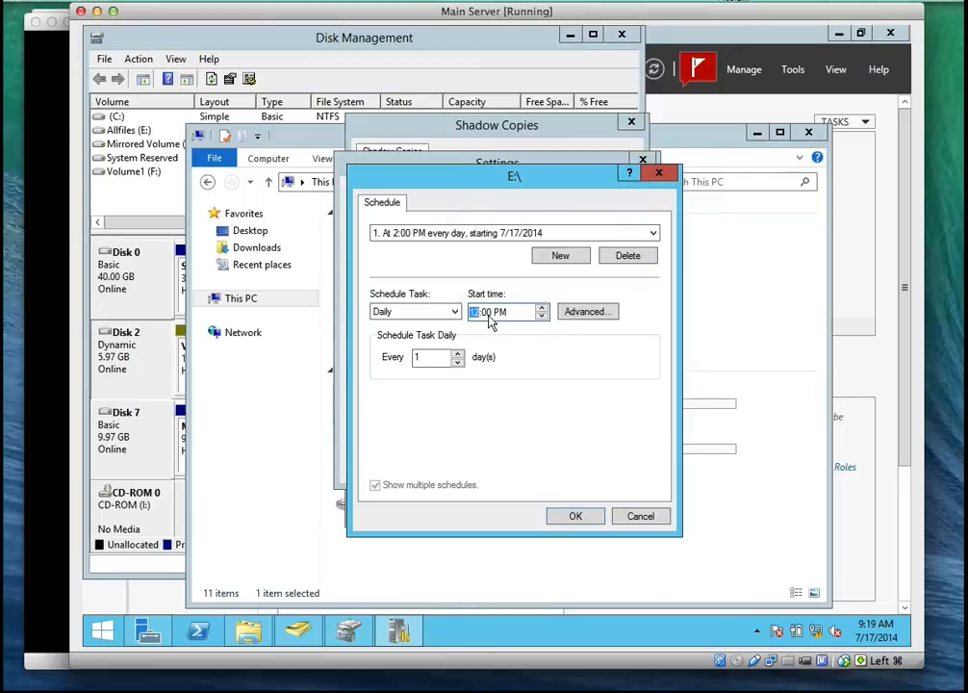
click(505, 314)
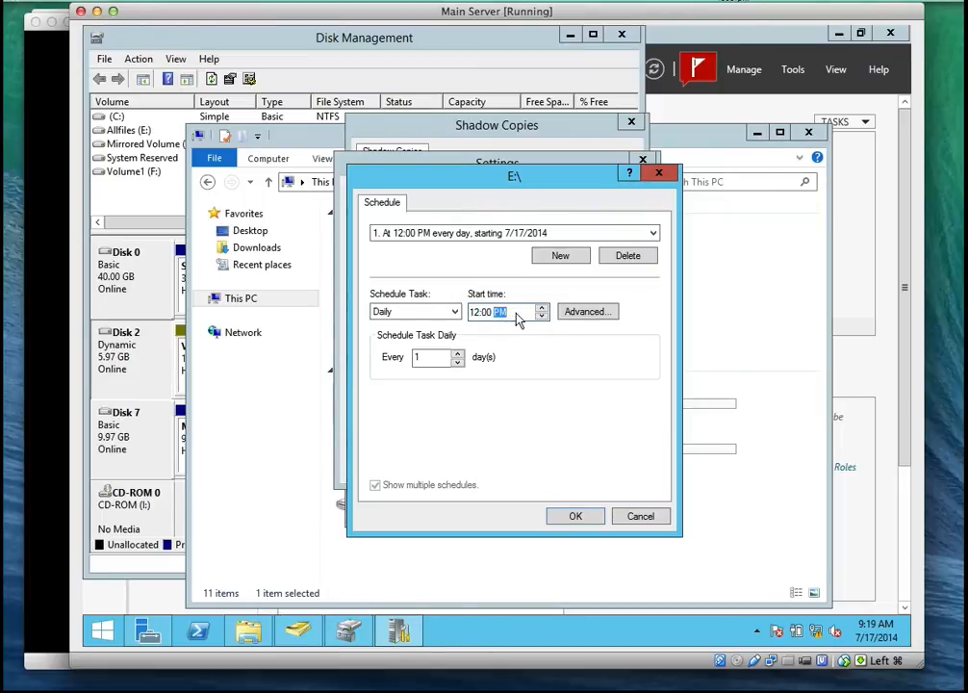
click(542, 309)
Set the task to repeat every 1 hour in the advanced schedule options and try to accept them
click(587, 317)
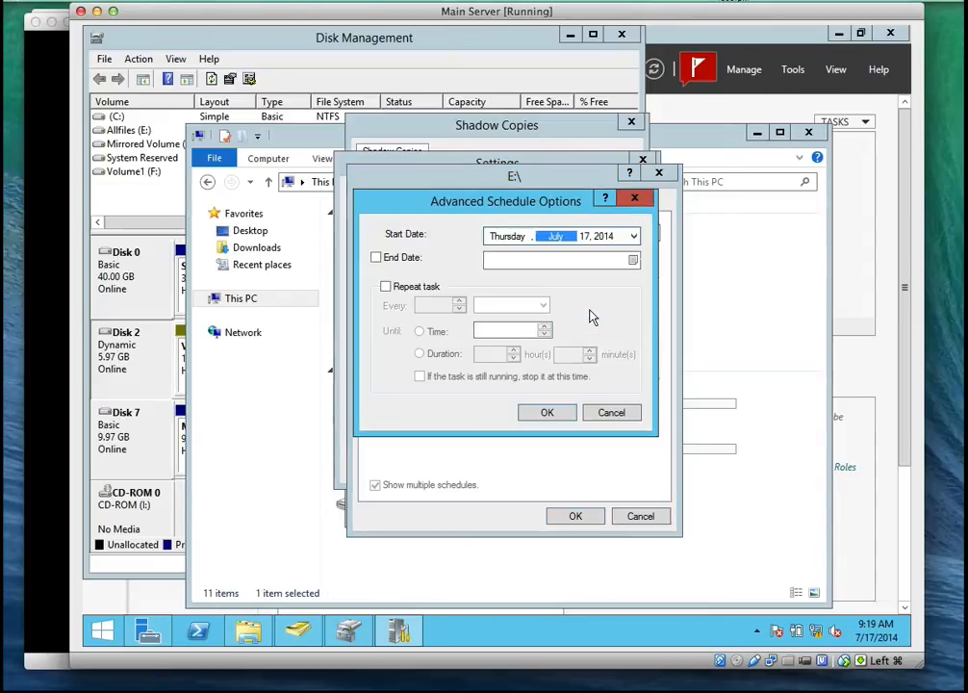
click(443, 288)
click(508, 305)
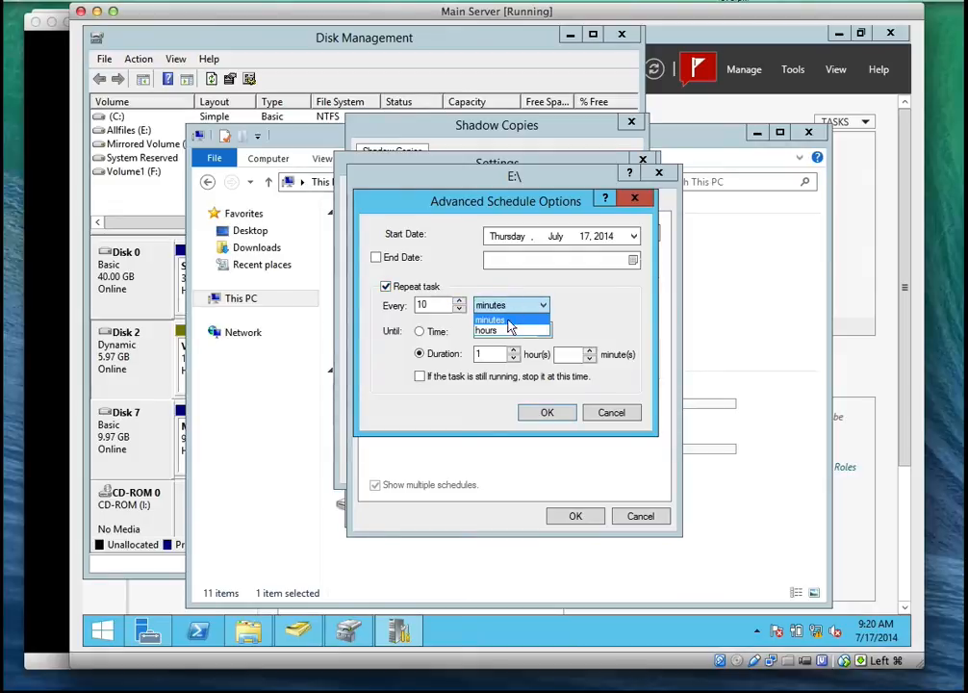
click(508, 328)
click(426, 305)
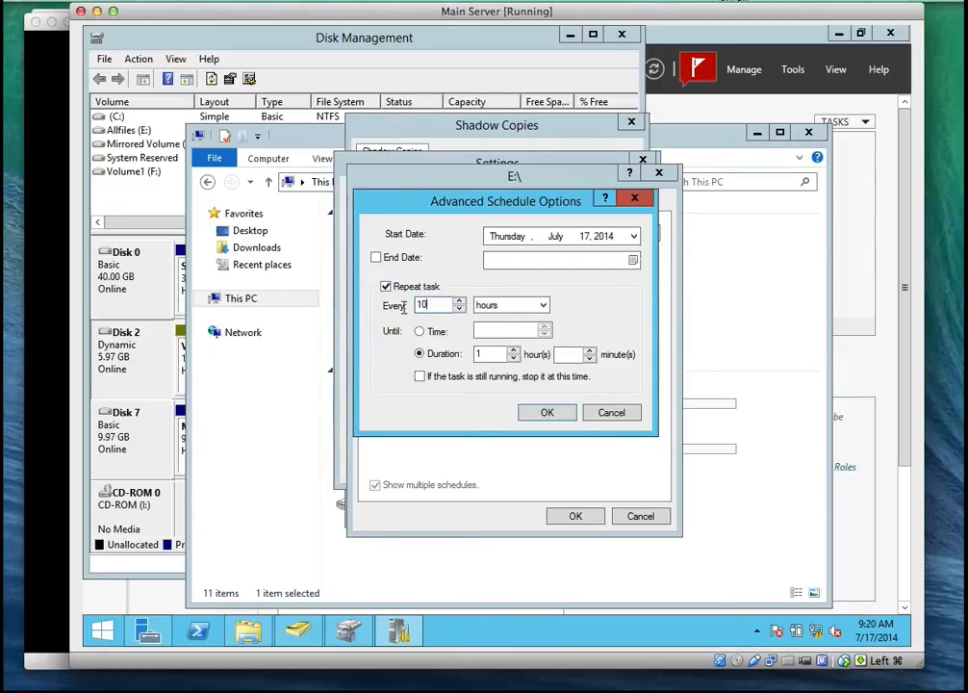
key(BackSpace)
click(554, 413)
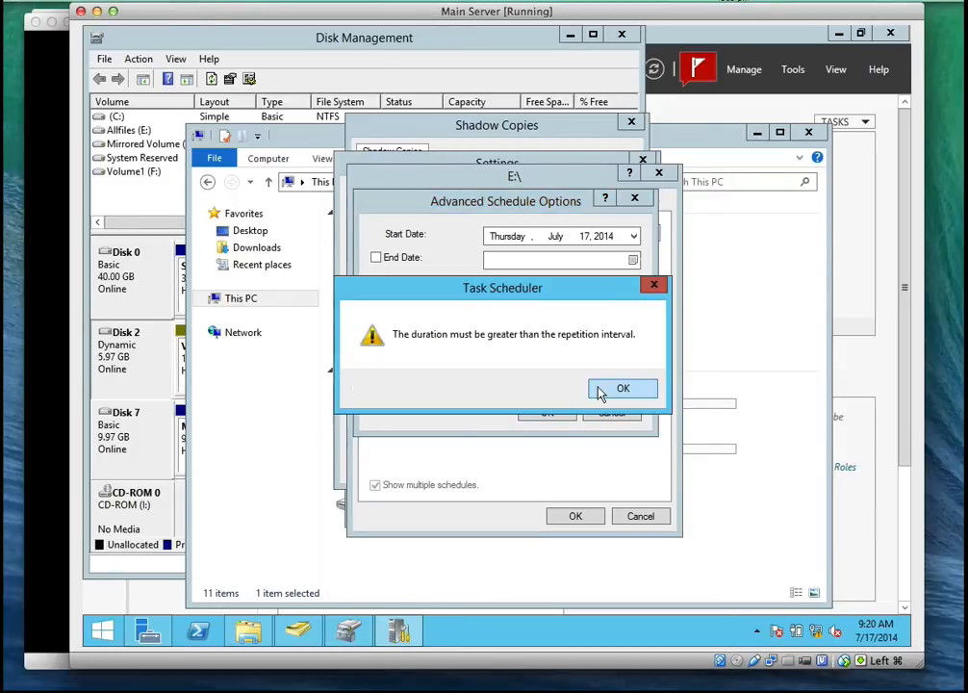
click(599, 392)
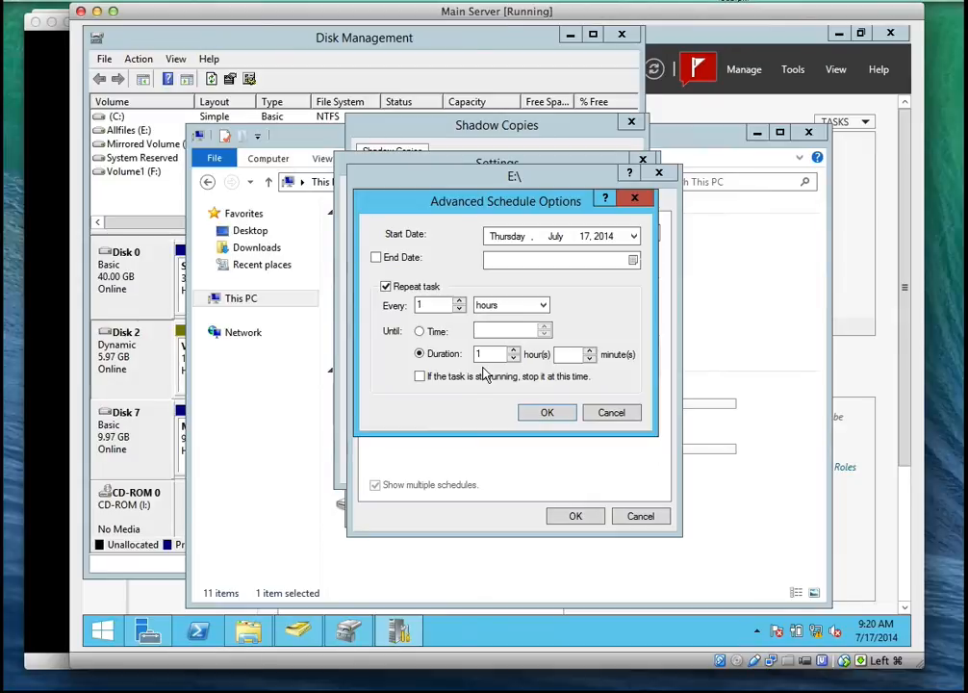
Set the hourly repetition to run until 11:59 AM and accept the advanced schedule options
click(419, 331)
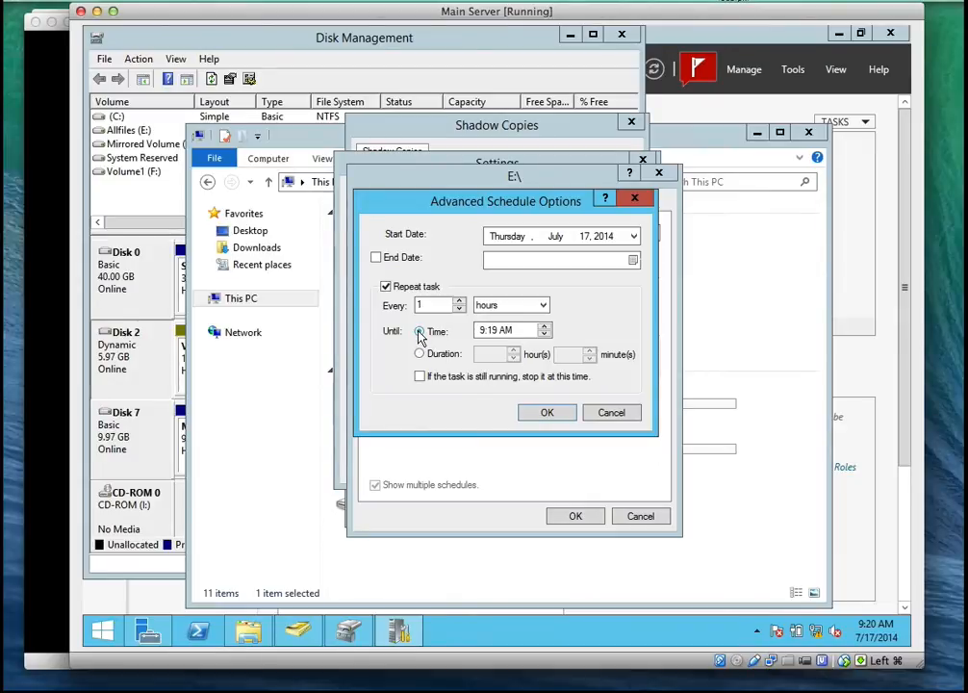
click(487, 331)
text(11)
click(495, 330)
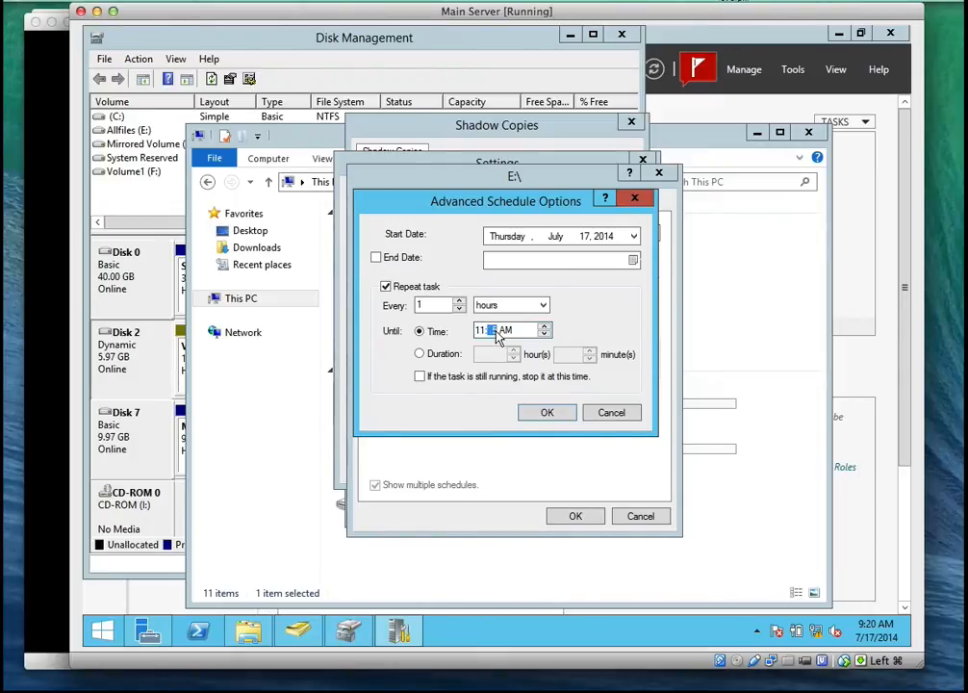
text(59)
click(547, 411)
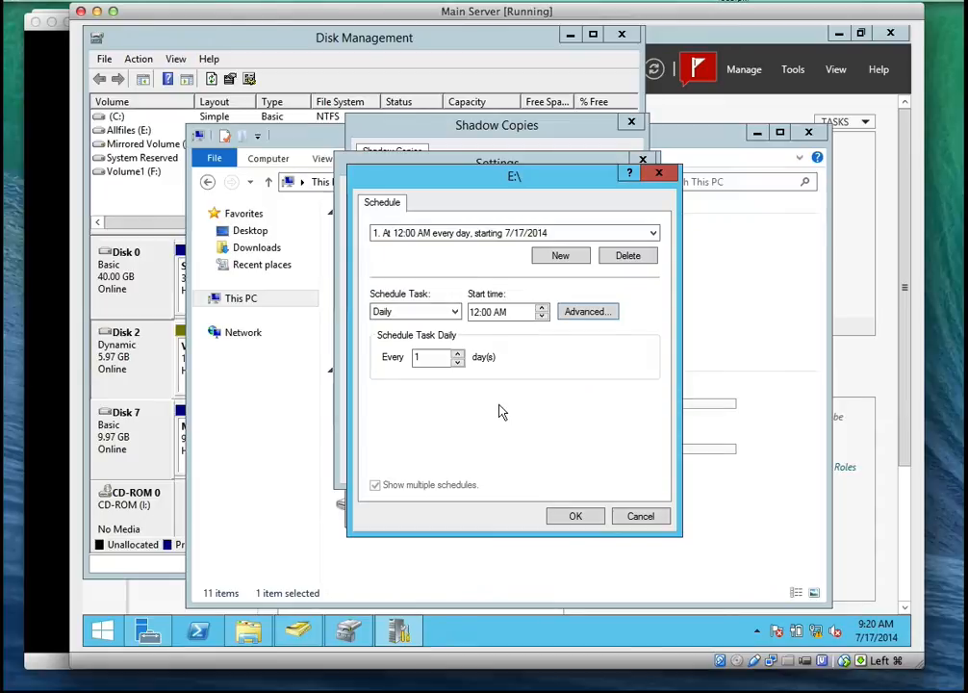
Review the list of schedules for E:\, keep the hourly daily schedule selected and accept the schedule
click(469, 234)
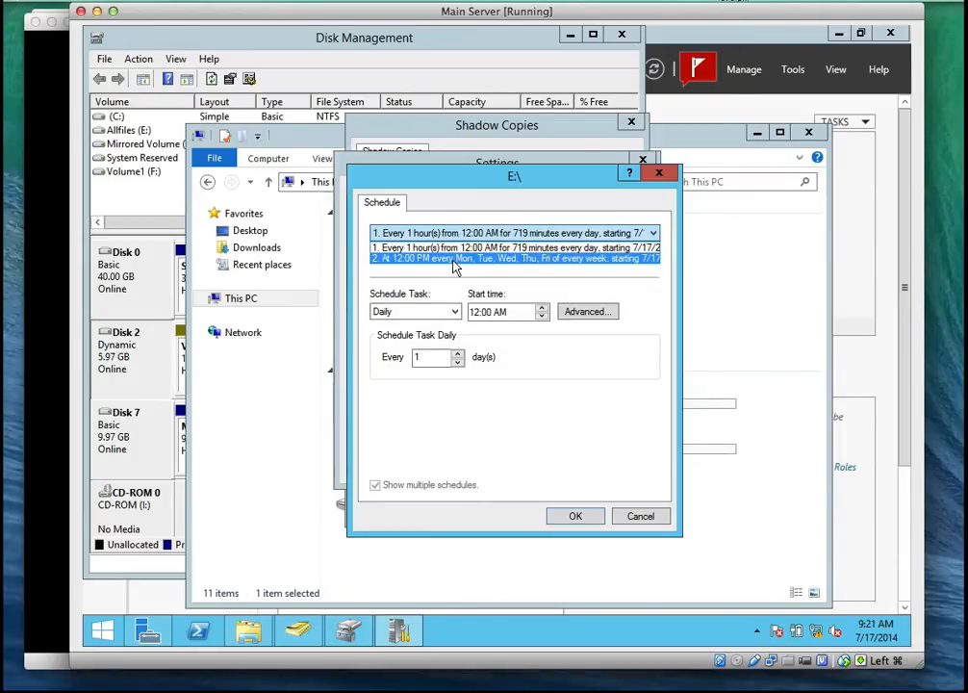
click(582, 249)
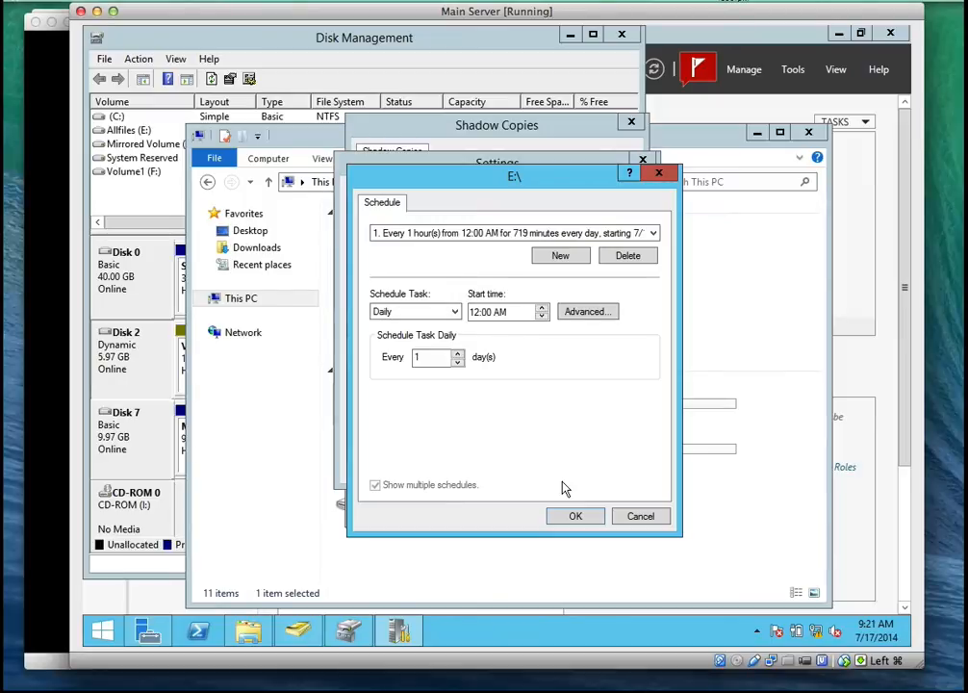
click(569, 517)
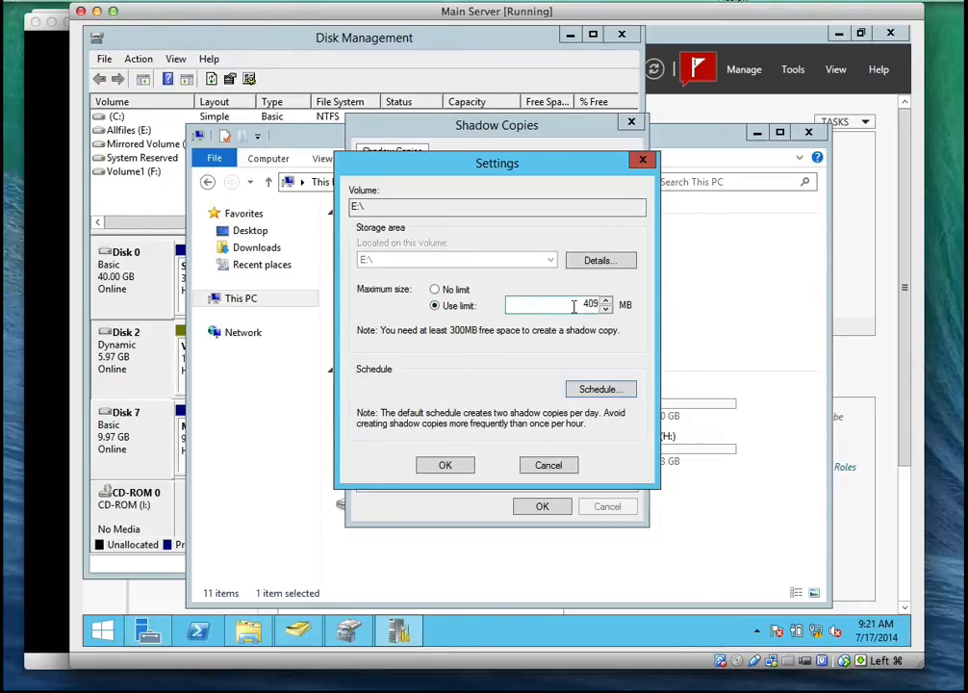
Keep the maximum size on Use limit, accept the E:\ settings and close the Shadow Copies dialog
click(438, 292)
click(457, 306)
click(561, 306)
click(466, 468)
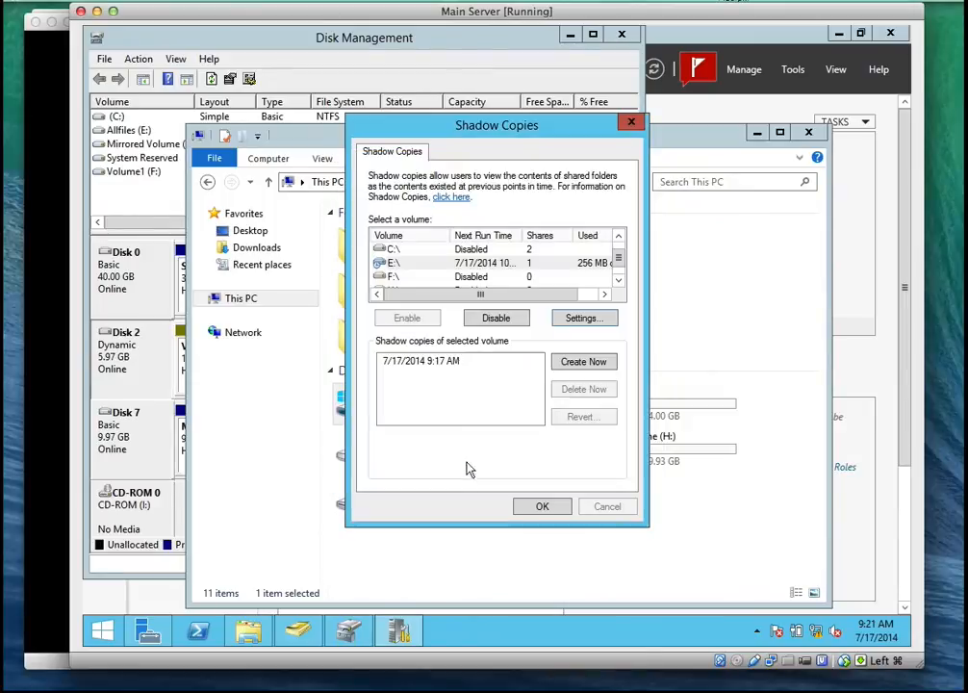
click(453, 364)
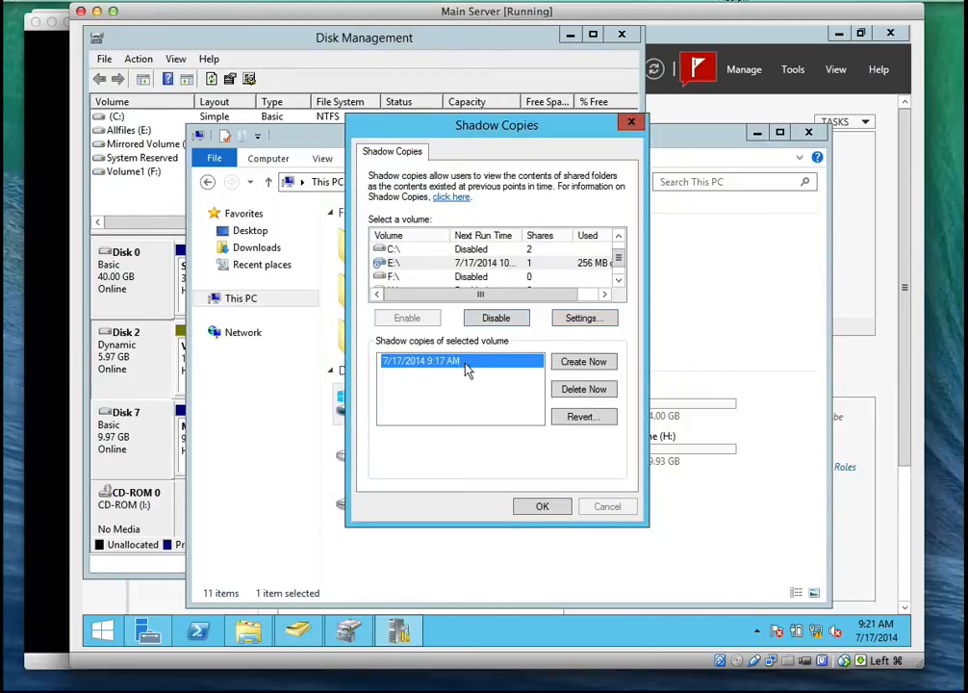
click(543, 507)
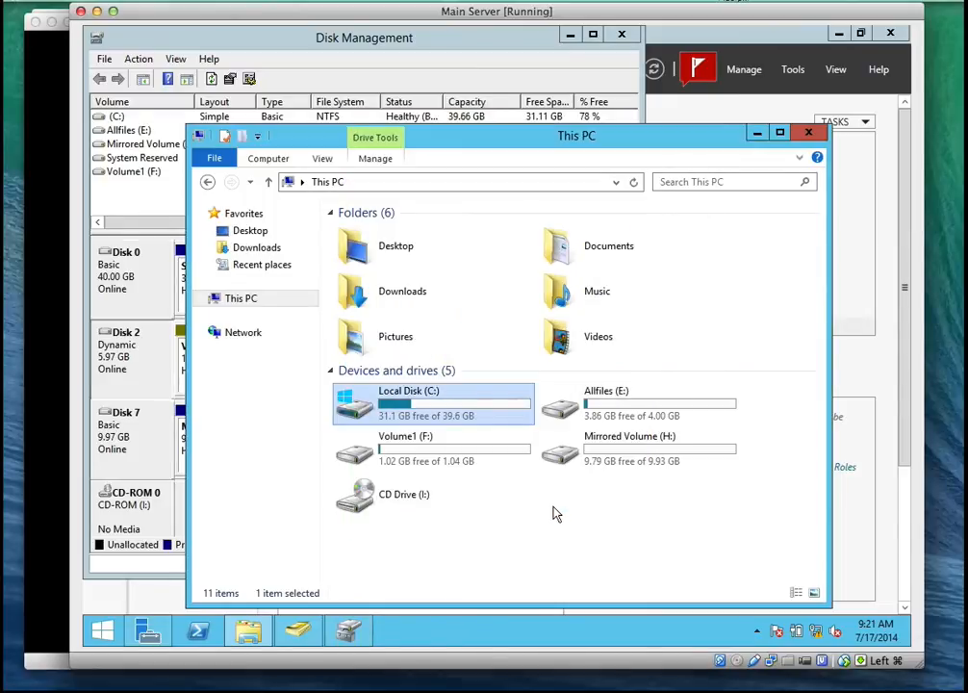
Check the used and free space in the properties of Allfiles (E:), and close them
right_click(597, 405)
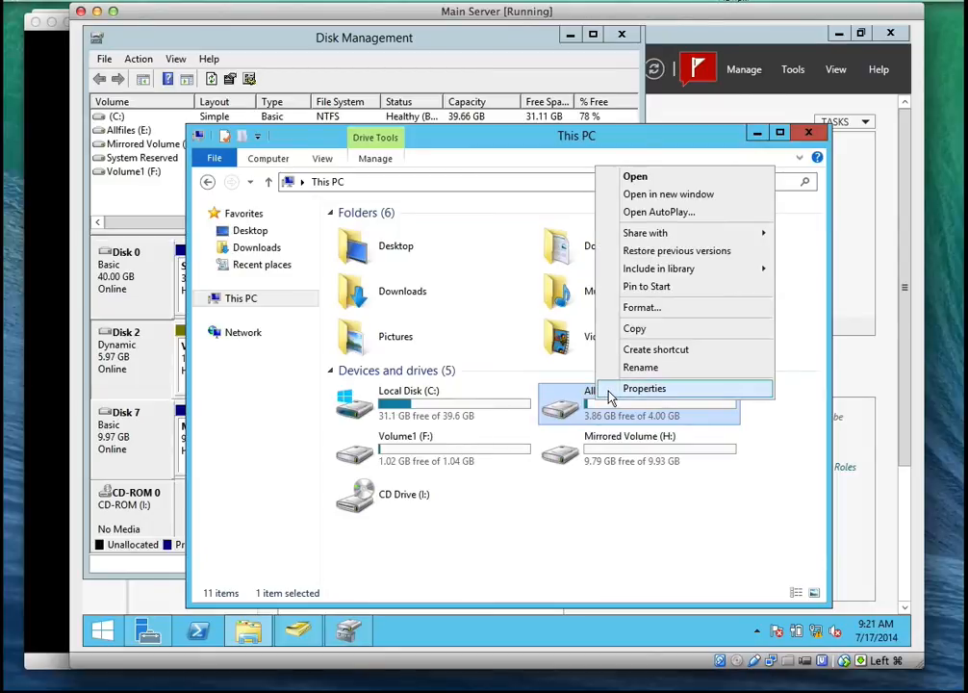
click(609, 392)
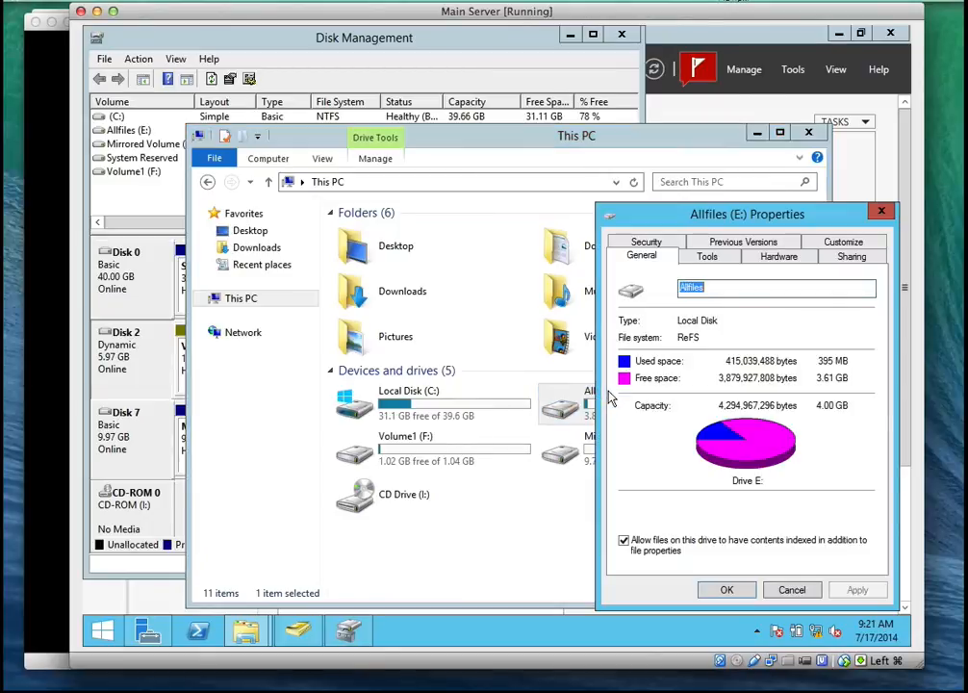
click(880, 212)
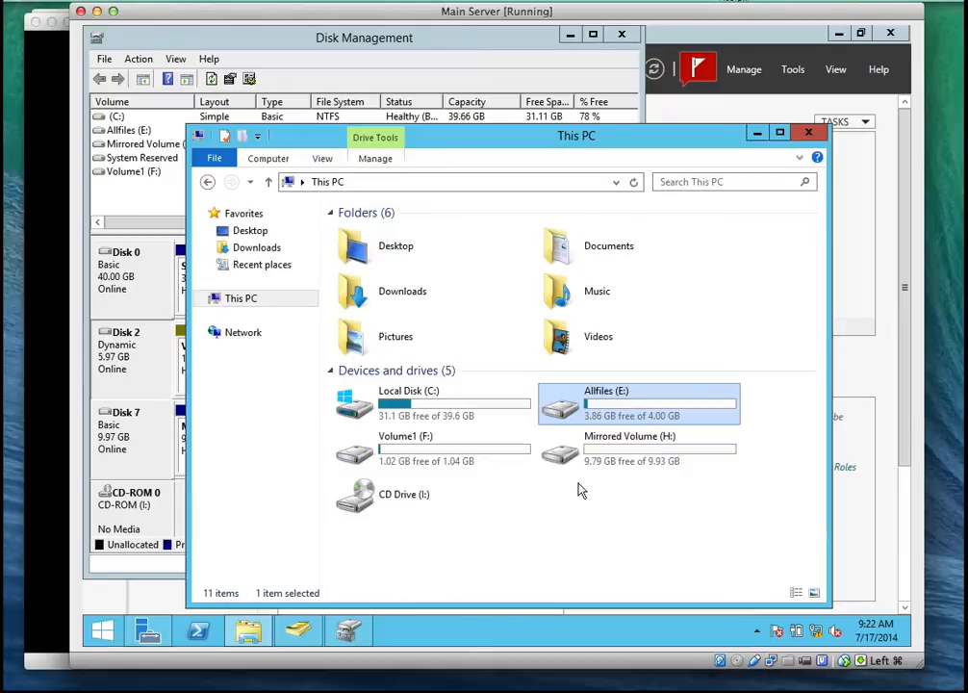
Delete New Text Document from the Data\Development folder on Allfiles (E:)
double_click(565, 423)
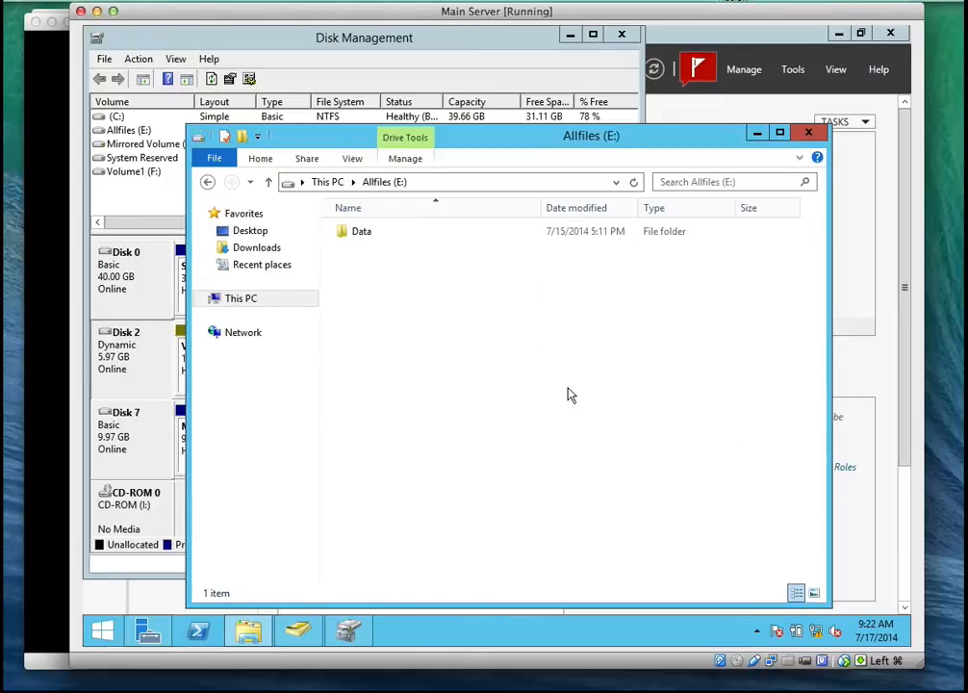
click(371, 241)
double_click(371, 240)
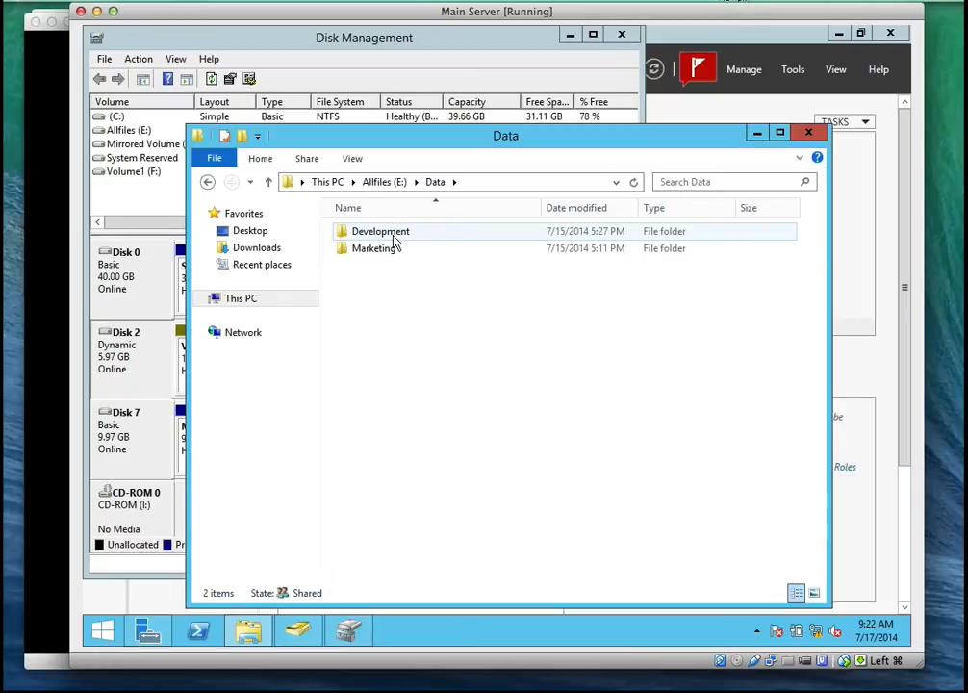
double_click(392, 236)
click(390, 236)
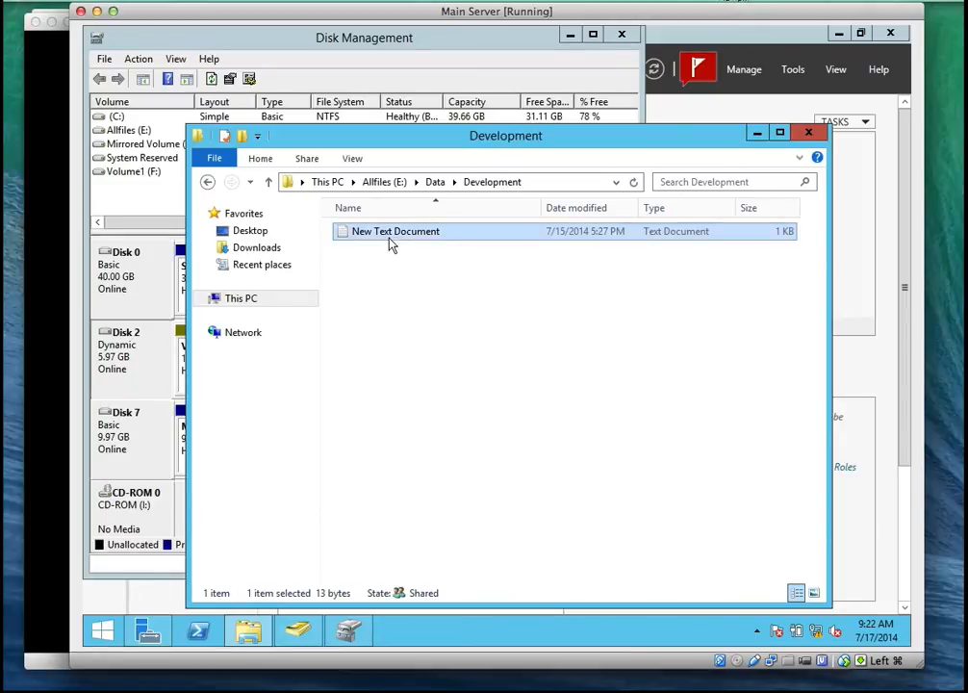
right_click(390, 243)
click(430, 440)
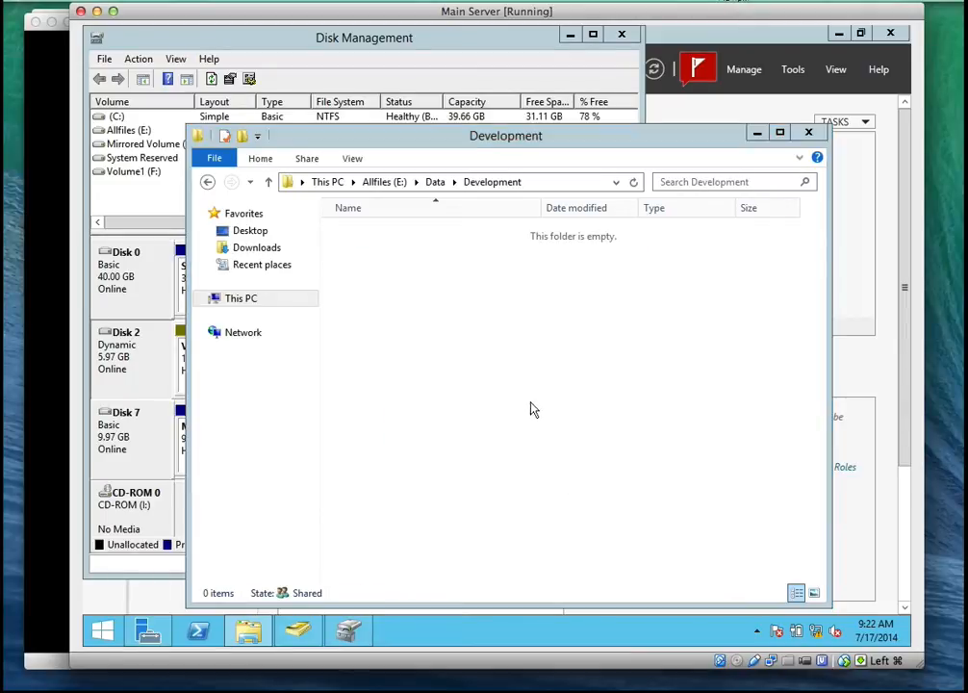
Create a text document named Reports in the Development folder
right_click(481, 339)
mouse_move(660, 515)
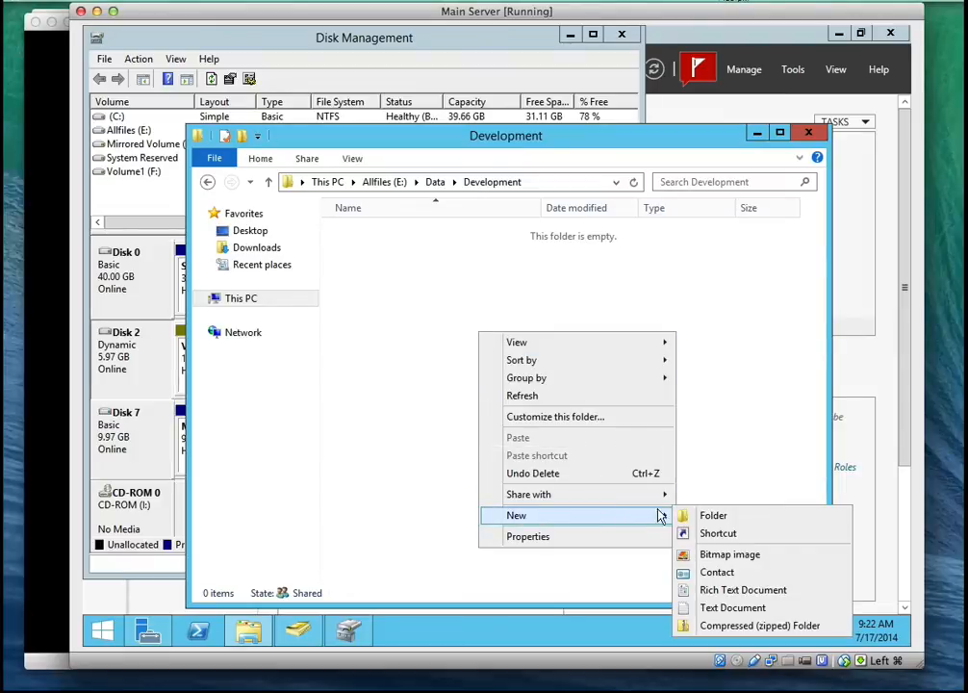
click(726, 607)
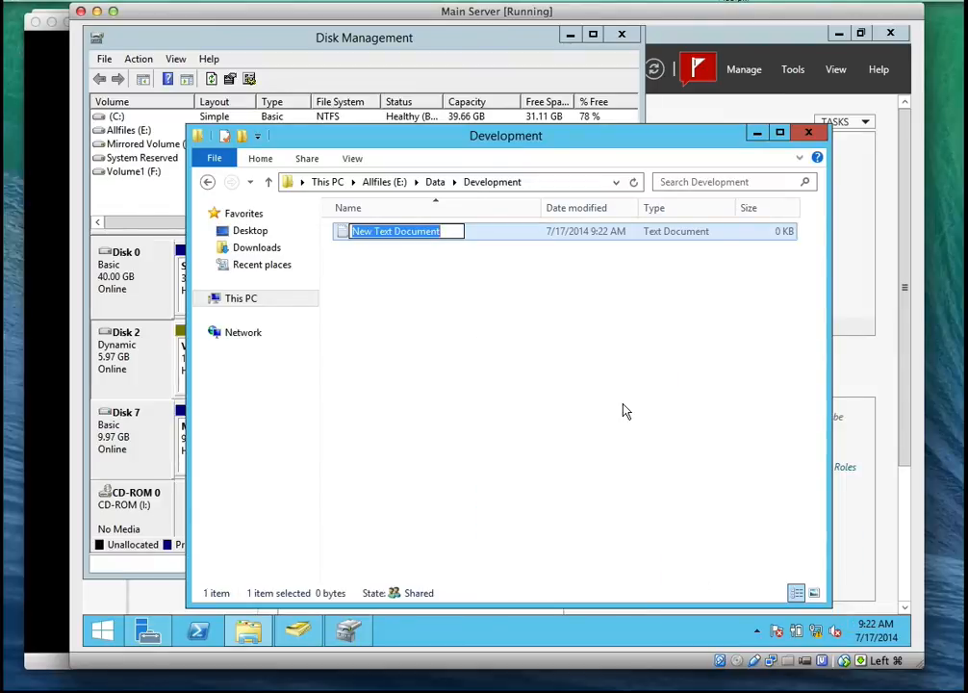
text(Re)
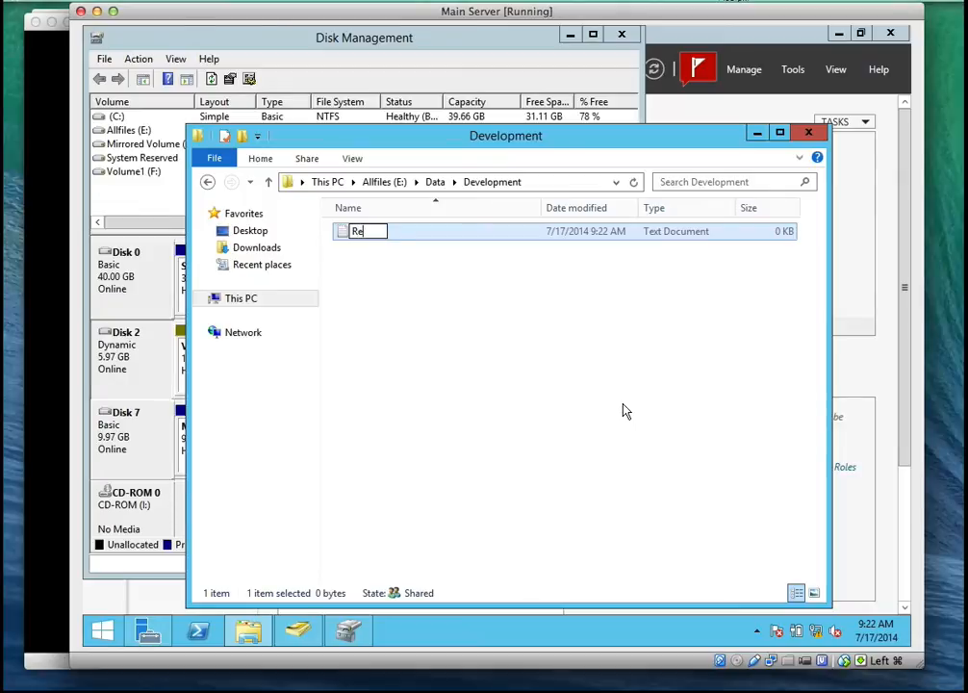
text(ports)
key(Return)
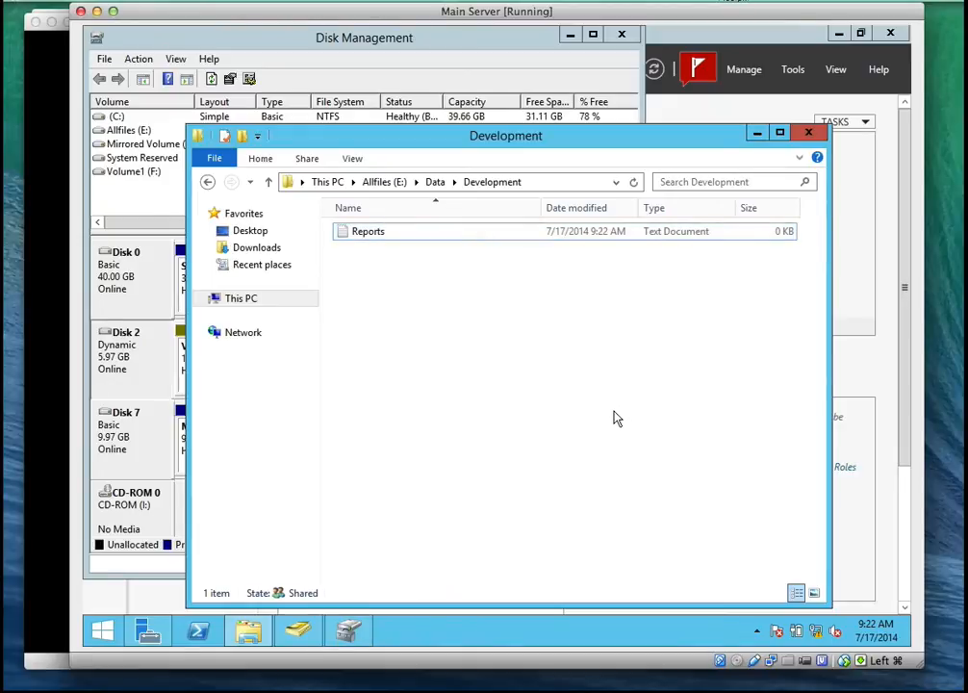
Open Reports and enter the heading "Today's Date" with a "Mon" line below it, separated by blank lines
double_click(367, 231)
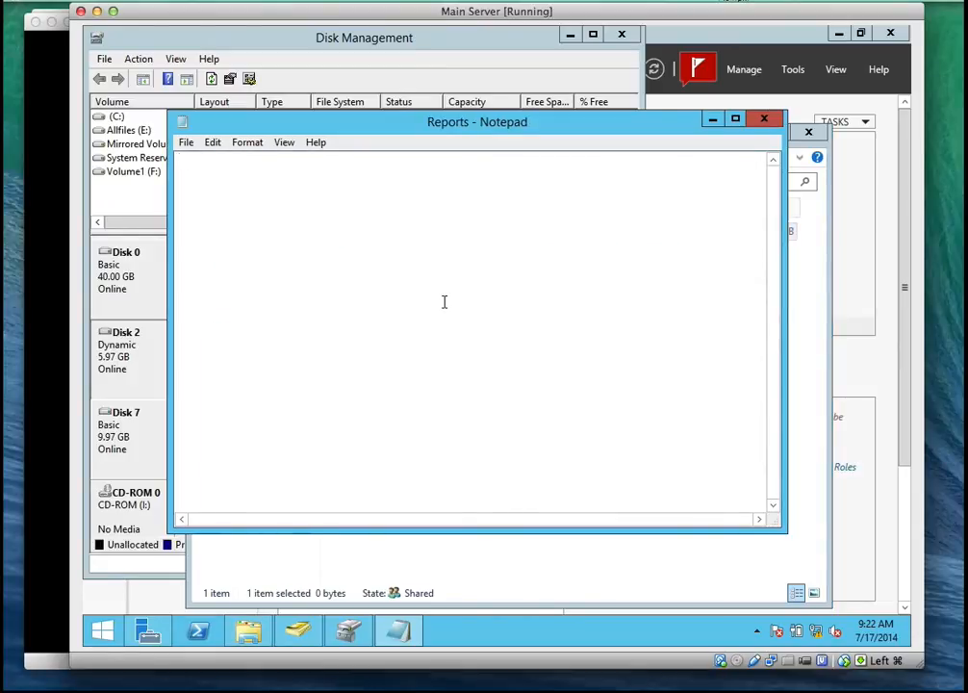
text(Today')
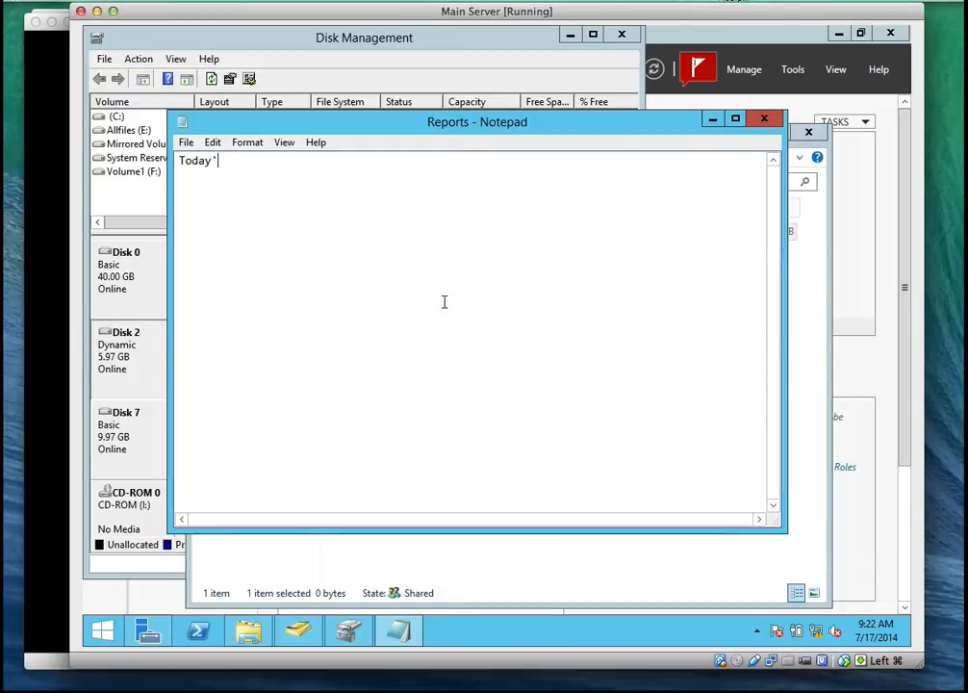
text(s Date  )
text(Mon)
key(Return)
key(Return)
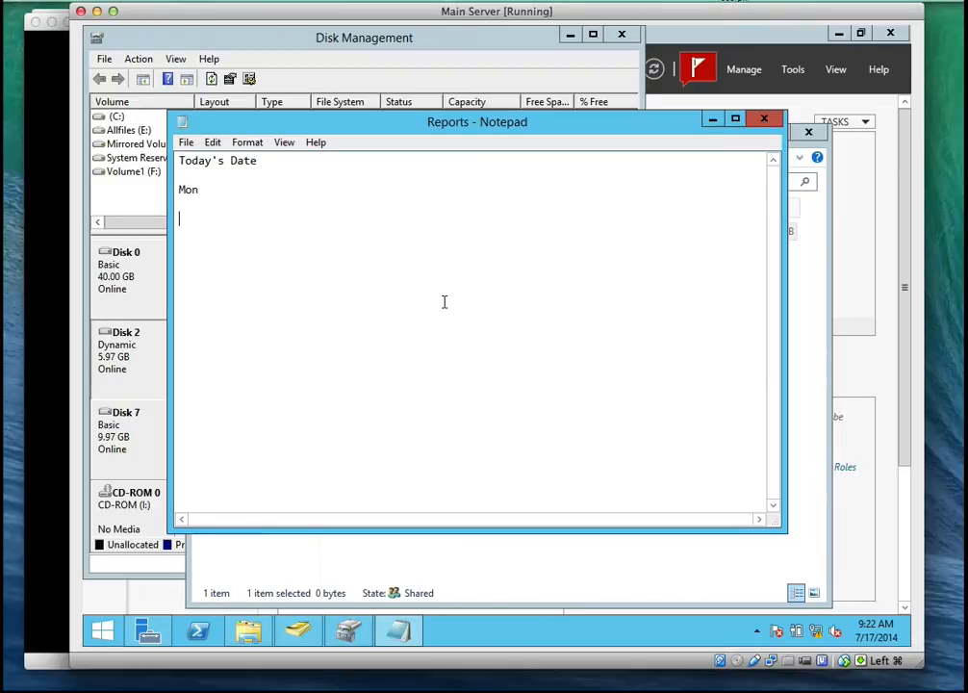
Add the lines TUE, WED, THUR and FRI below Mon, separated by blank lines
text(TUE)
key(Return)
text(WED)
key(Return)
text(THURs)
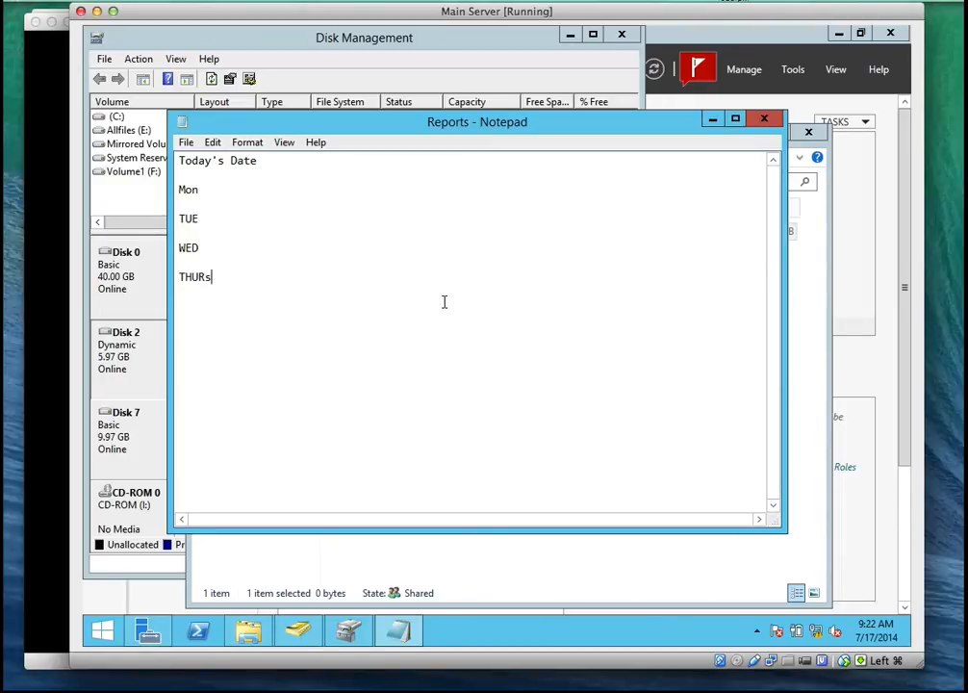
key(BackSpace)
text(Fr)
key(BackSpace)
text(RI)
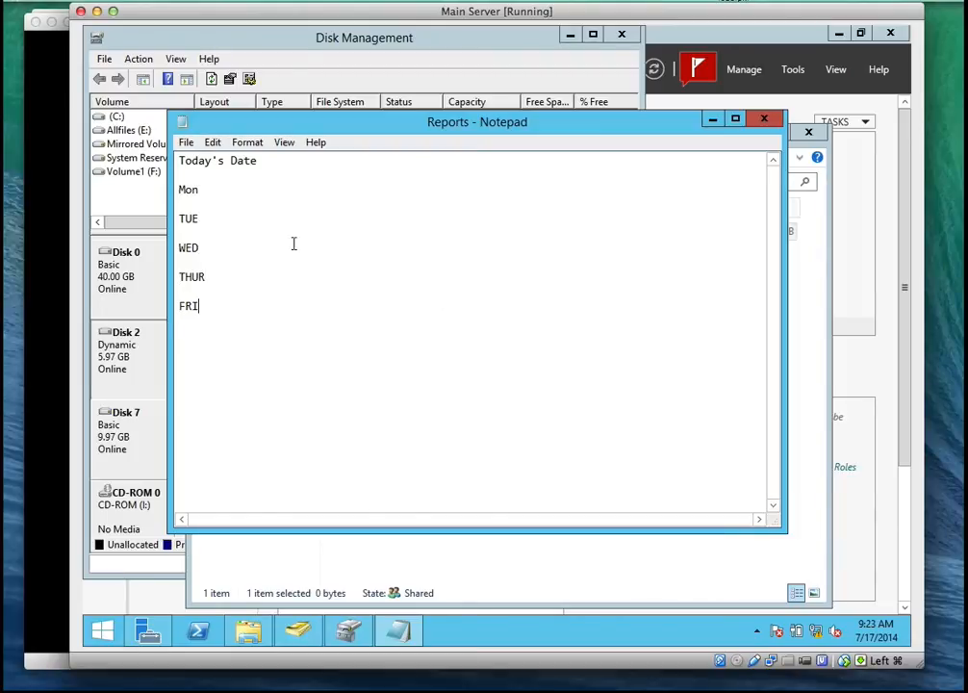
Enter the figures 2000 for Mon, 1000 for TUE, 5000 for WED, 6000 for THUR and 7000 for FRI
click(221, 190)
text(2000)
click(210, 222)
text(1000)
click(205, 247)
text(5000)
click(210, 276)
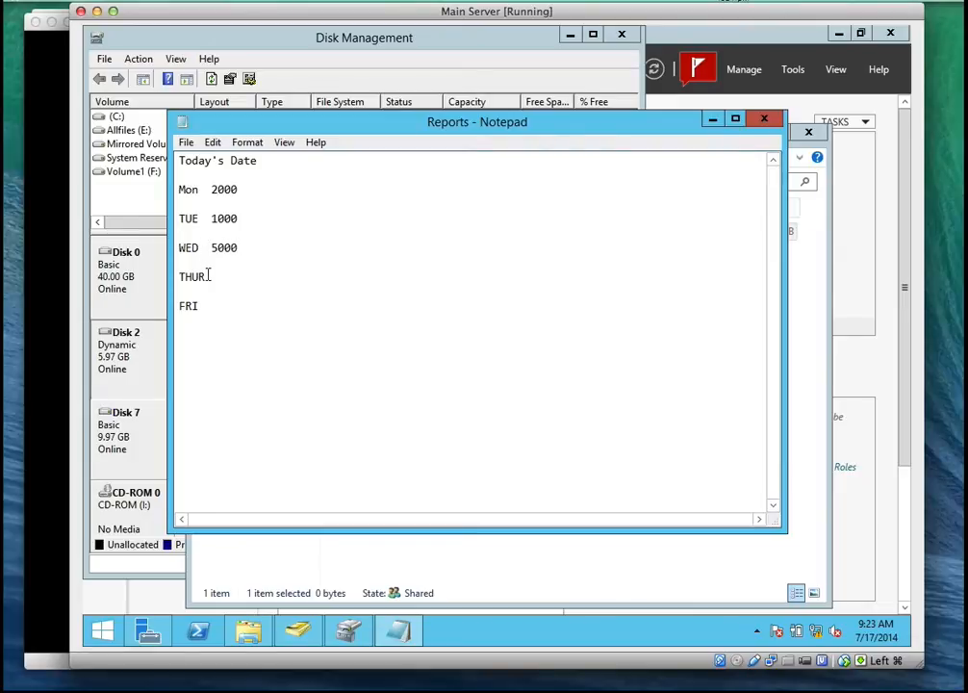
text(6000)
click(234, 315)
text(7000)
Save the Reports document and close it
click(186, 144)
click(204, 196)
click(763, 120)
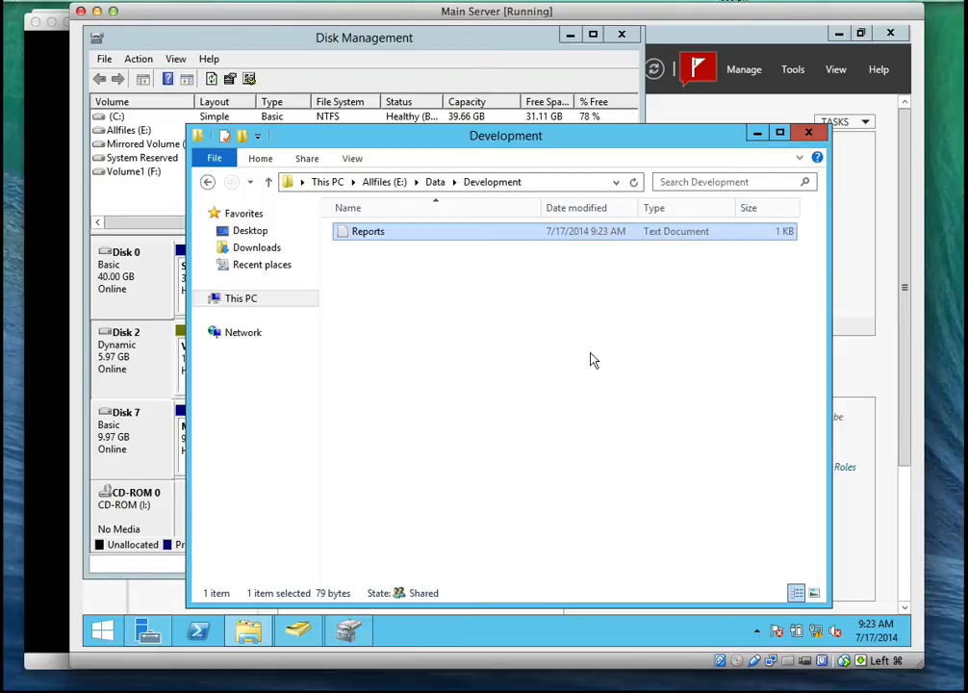
Return to This PC and check the space usage in the Allfiles (E:) properties, and close them
click(381, 183)
click(333, 182)
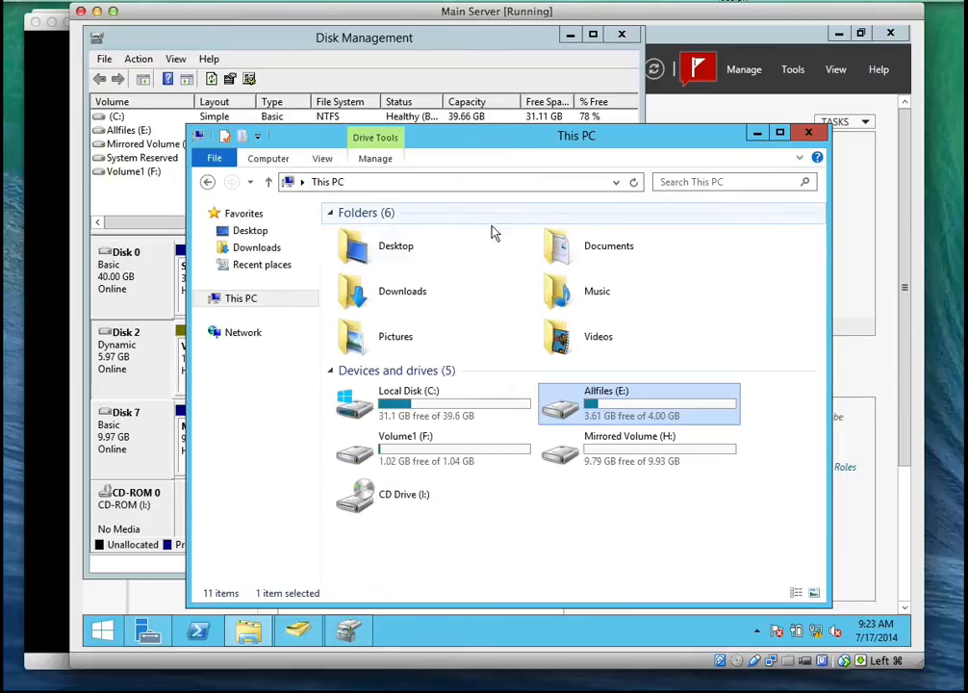
right_click(613, 422)
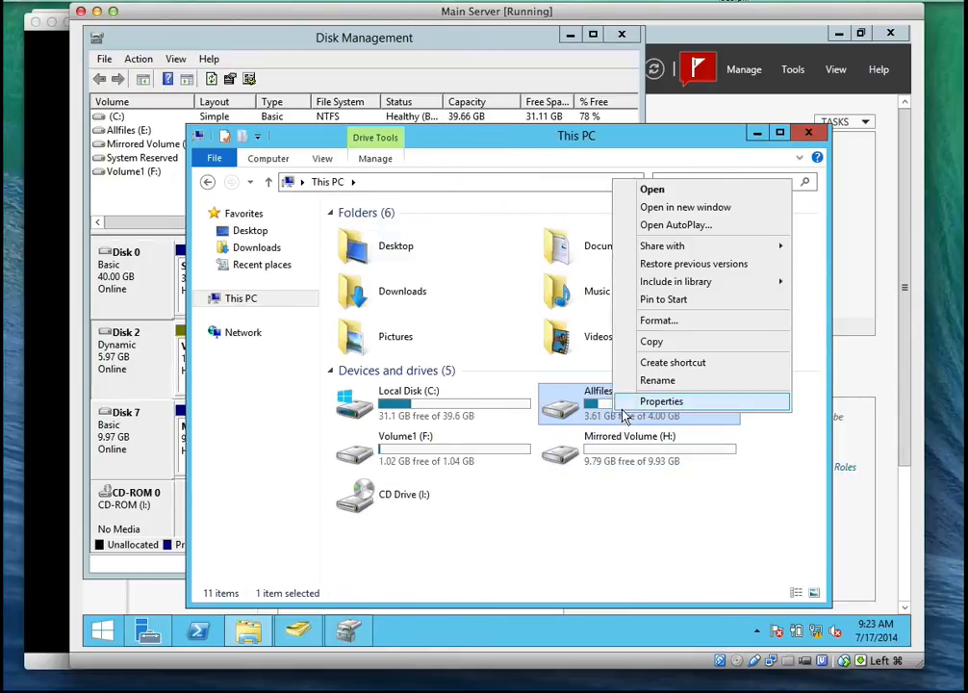
click(626, 405)
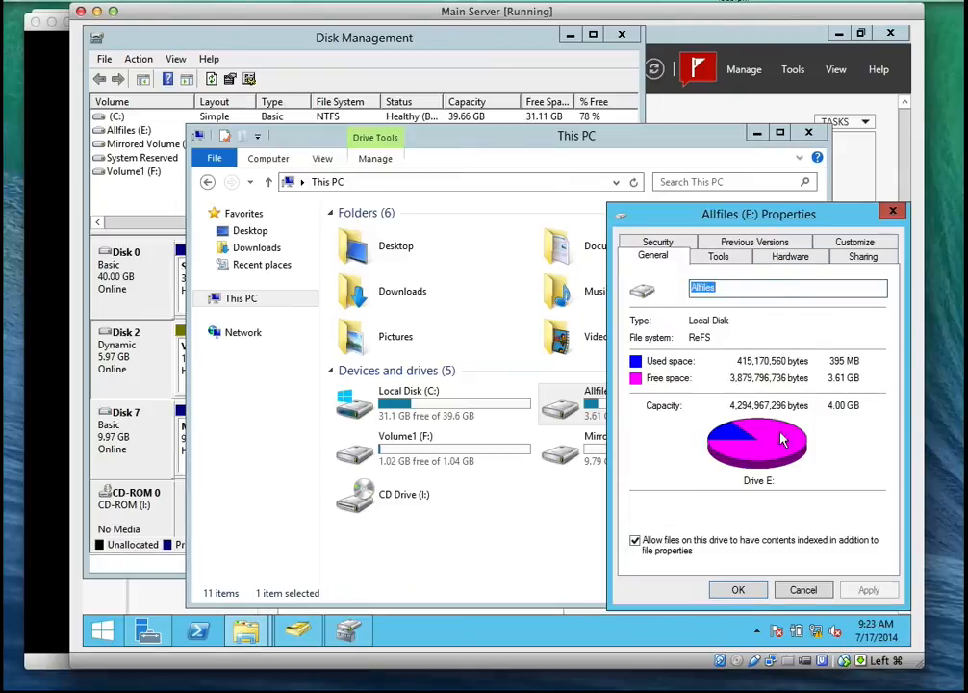
click(801, 591)
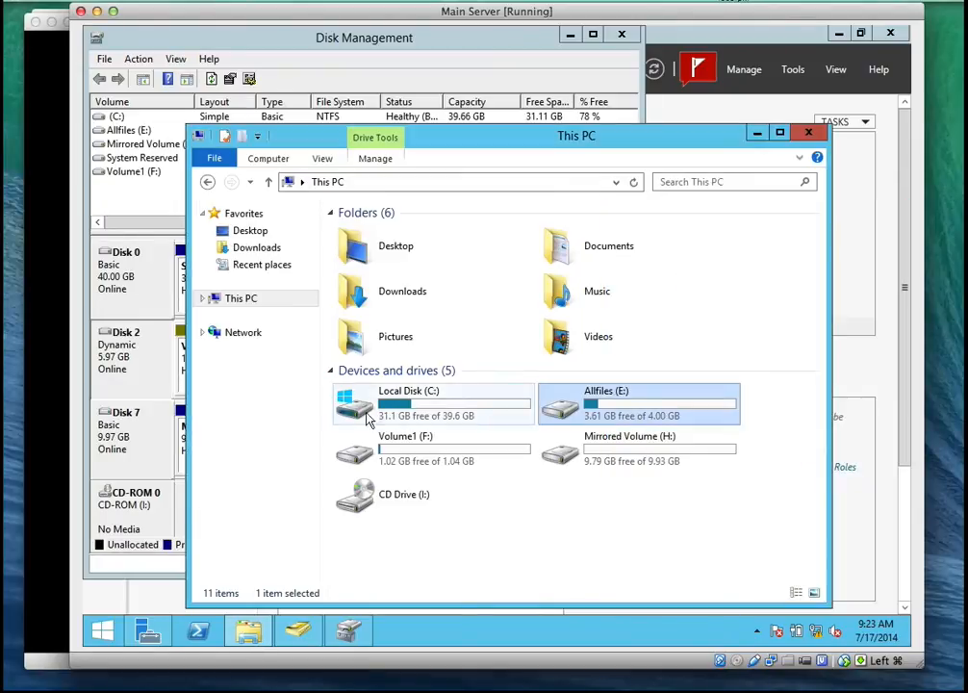
Open the shadow copy configuration from Volume1 (F:) and create a shadow copy of E:\ immediately
click(432, 455)
right_click(432, 455)
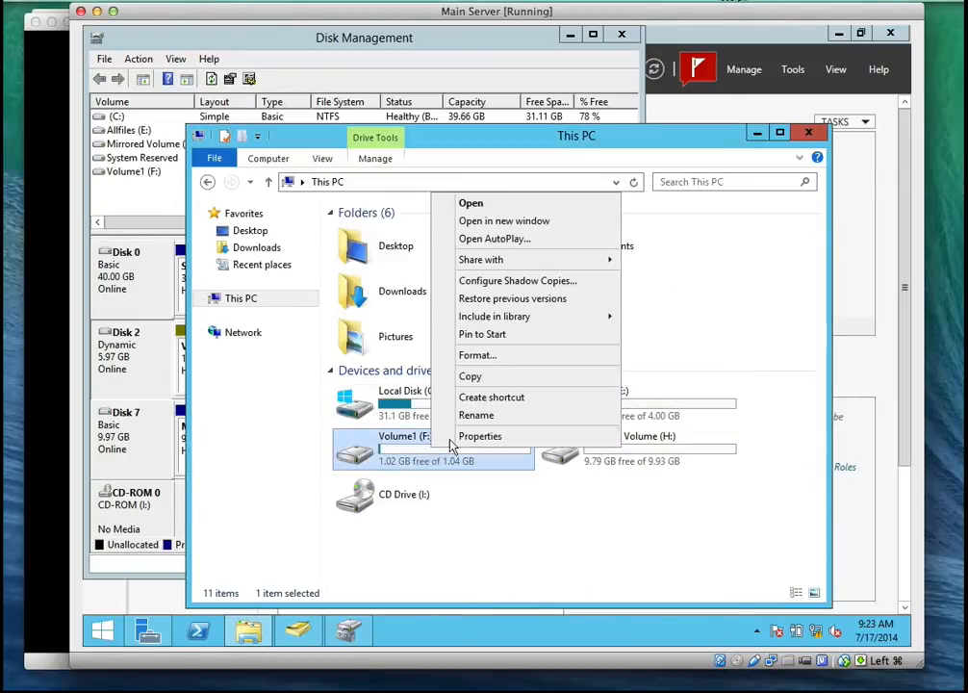
click(489, 283)
click(431, 266)
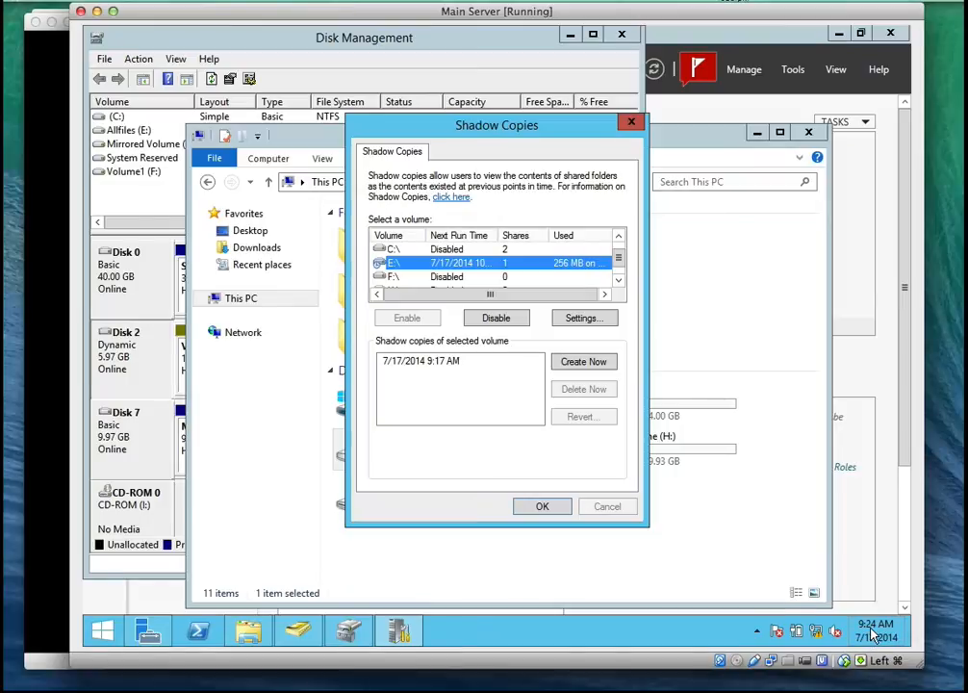
mouse_move(872, 635)
click(584, 371)
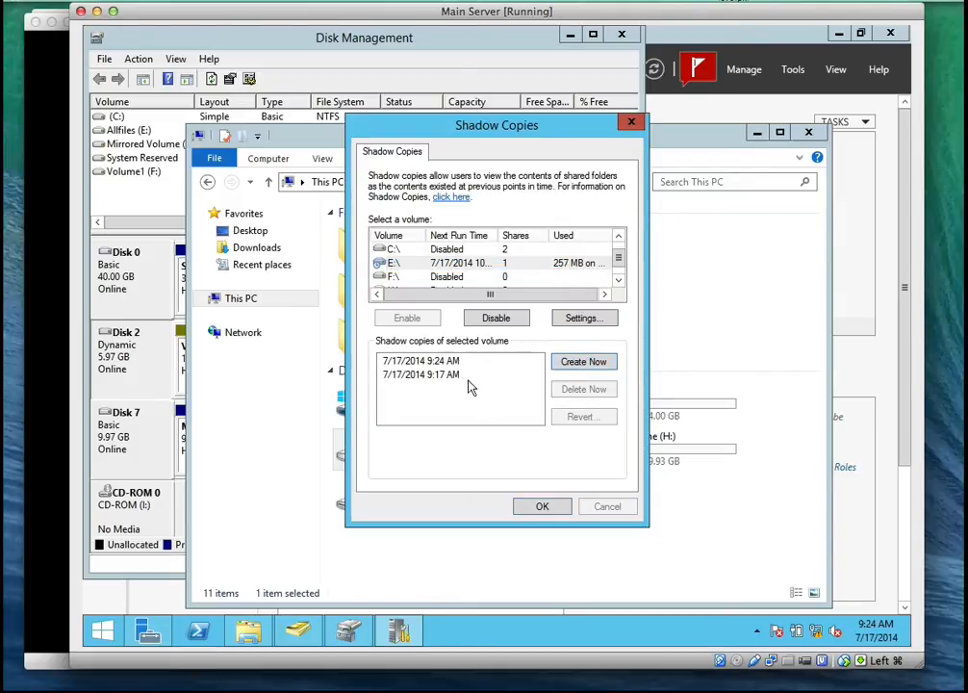
Close the shadow copy configuration and open the Development folder inside Data on Allfiles (E:)
click(447, 368)
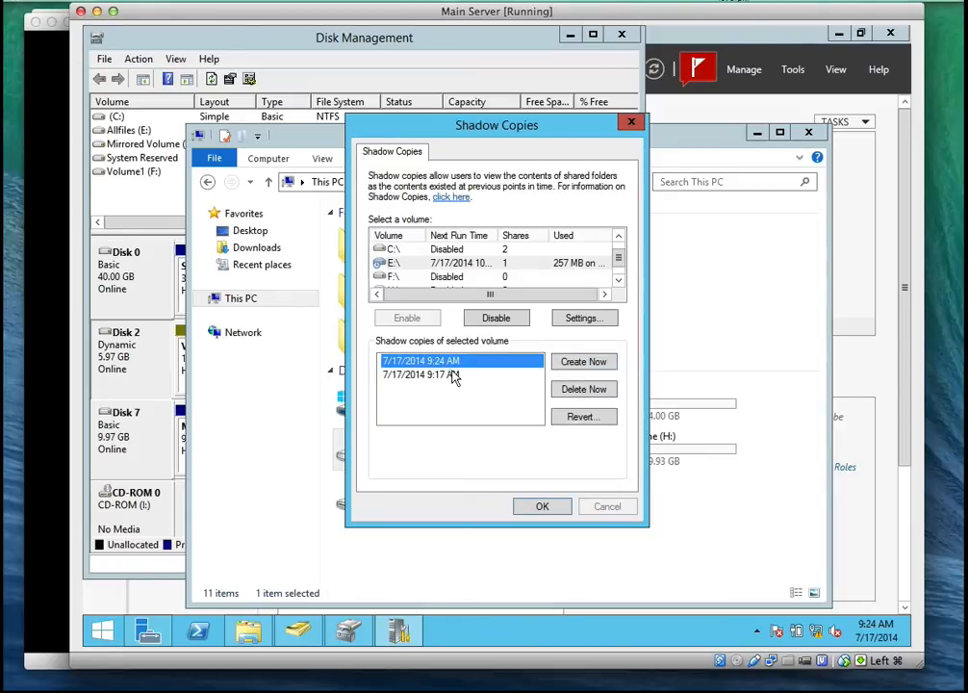
click(540, 507)
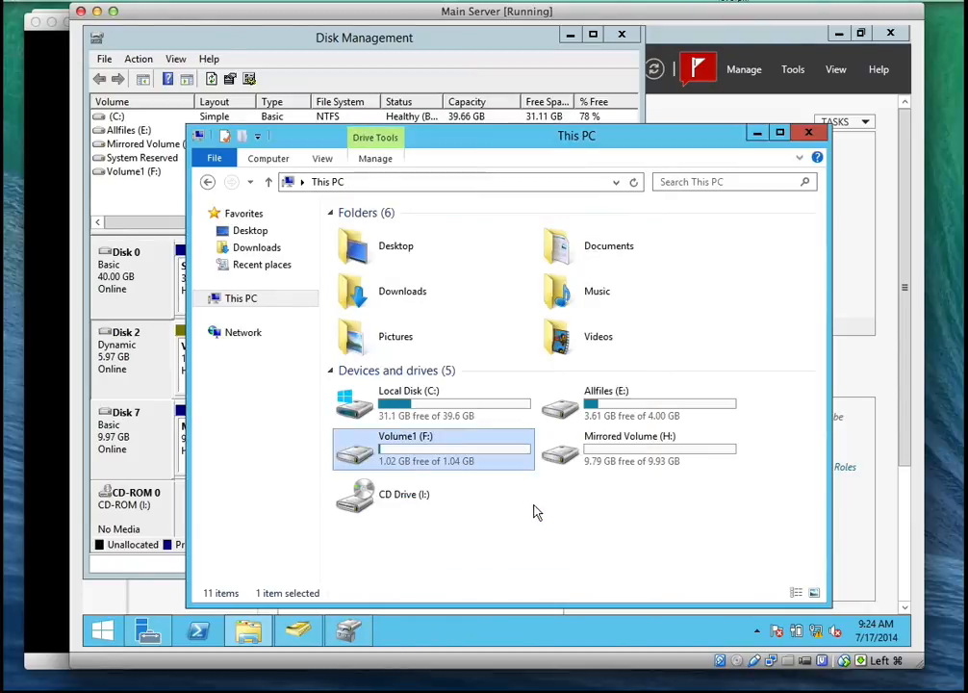
double_click(631, 424)
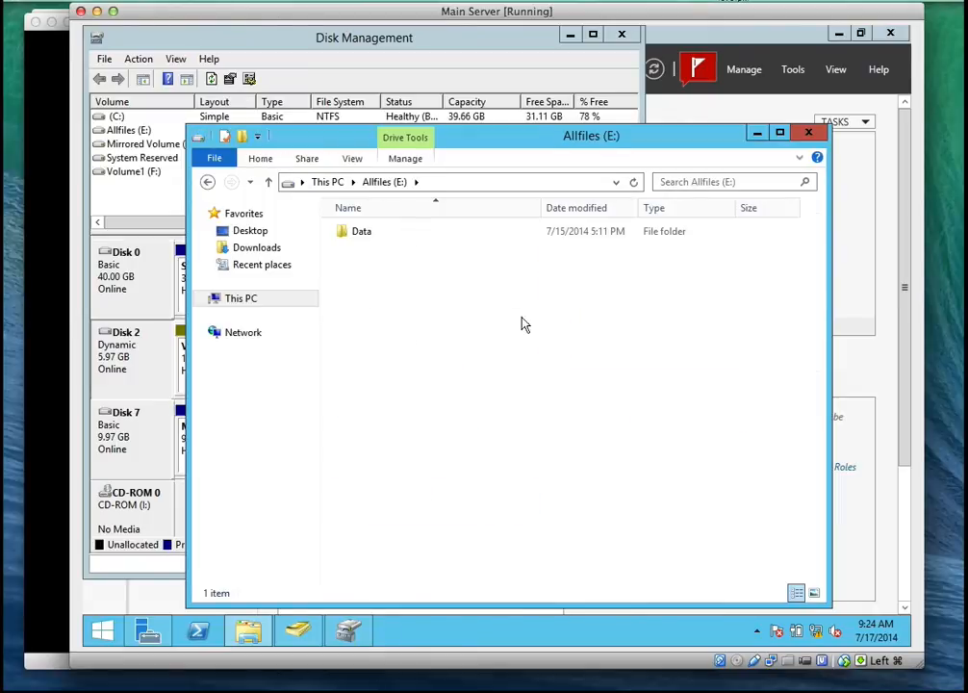
double_click(380, 240)
double_click(393, 237)
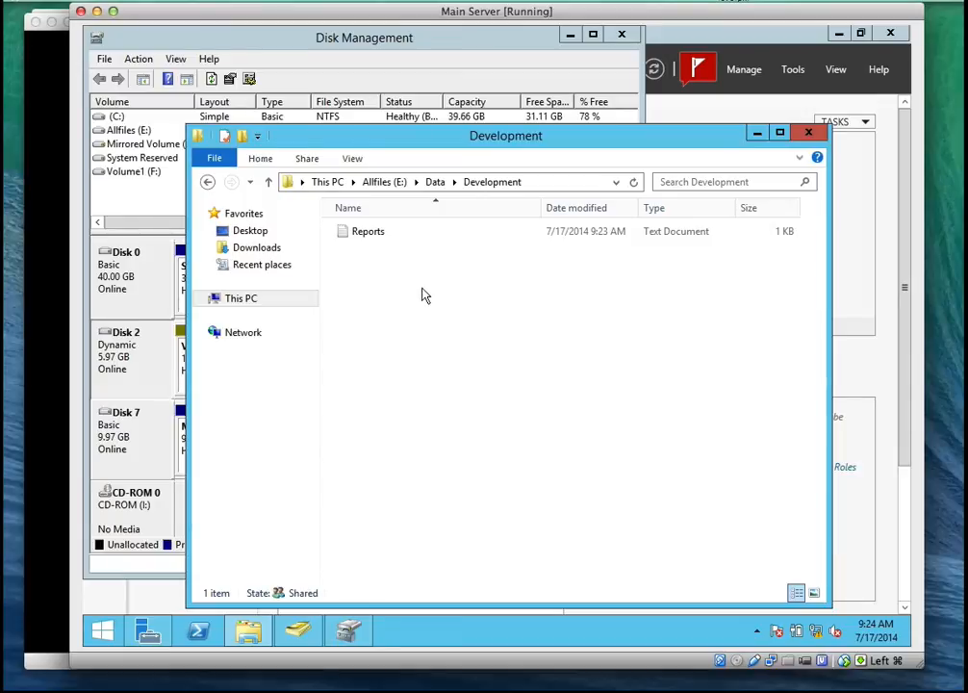
Delete the Reports text document from the Development folder
click(373, 234)
right_click(373, 239)
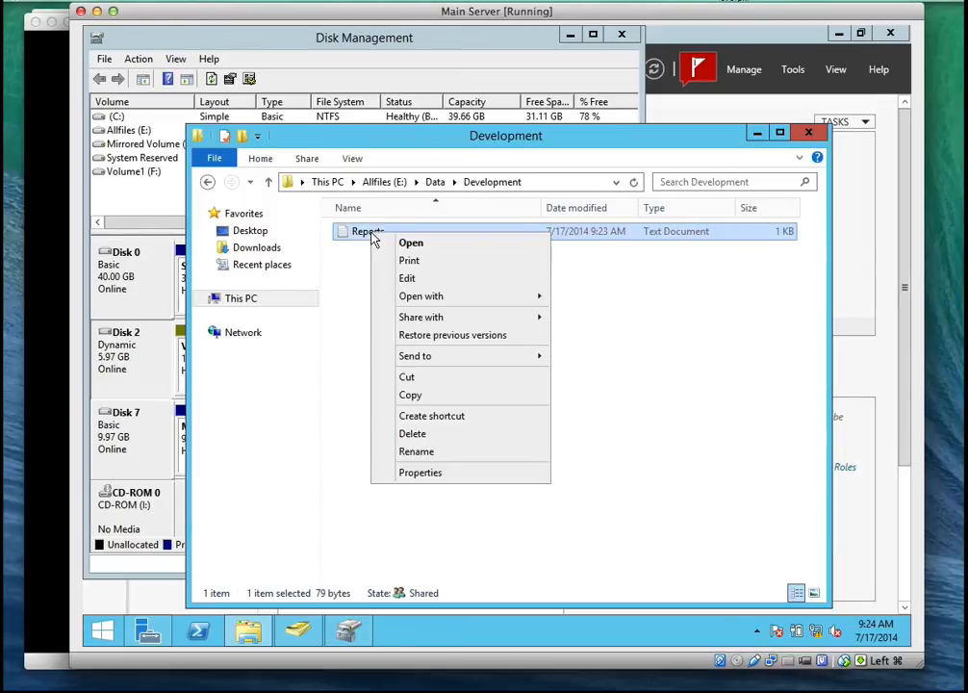
click(425, 435)
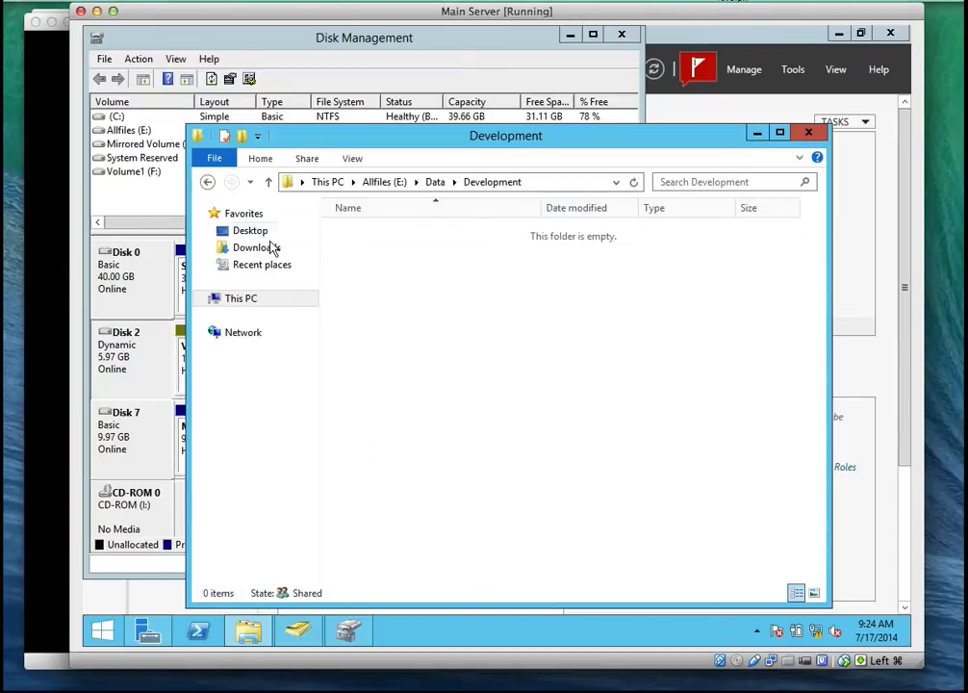
Show the desktop, permanently empty the Recycle Bin and close its window
click(245, 635)
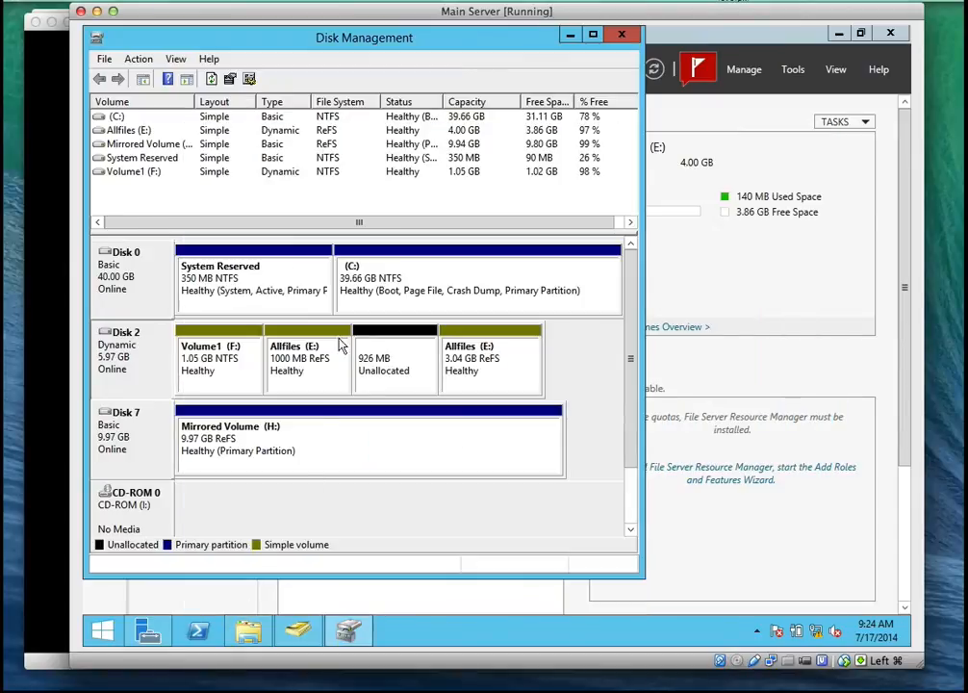
click(255, 634)
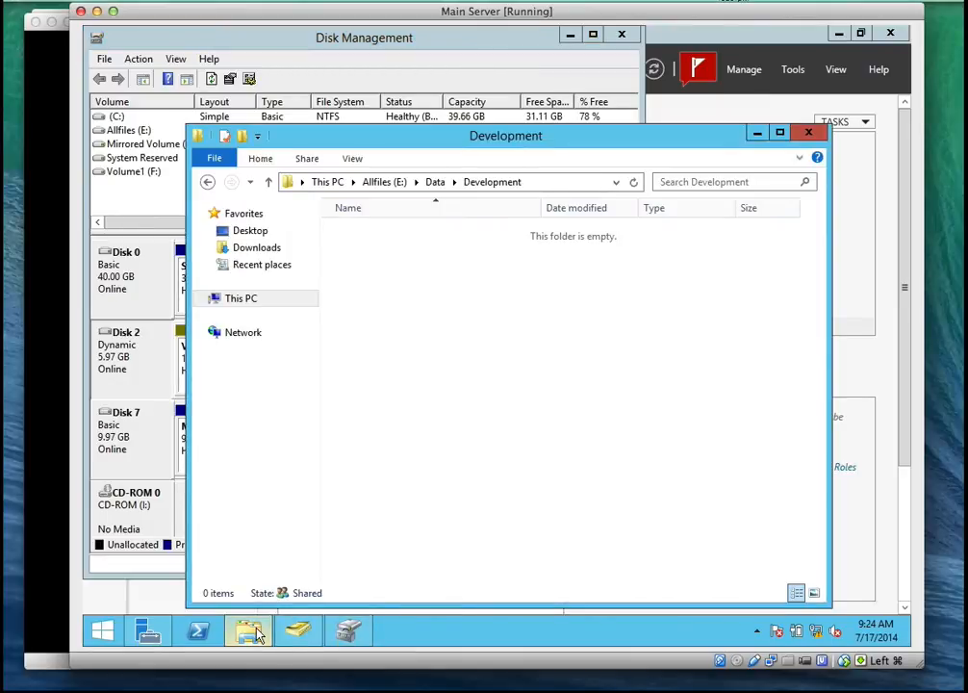
click(100, 631)
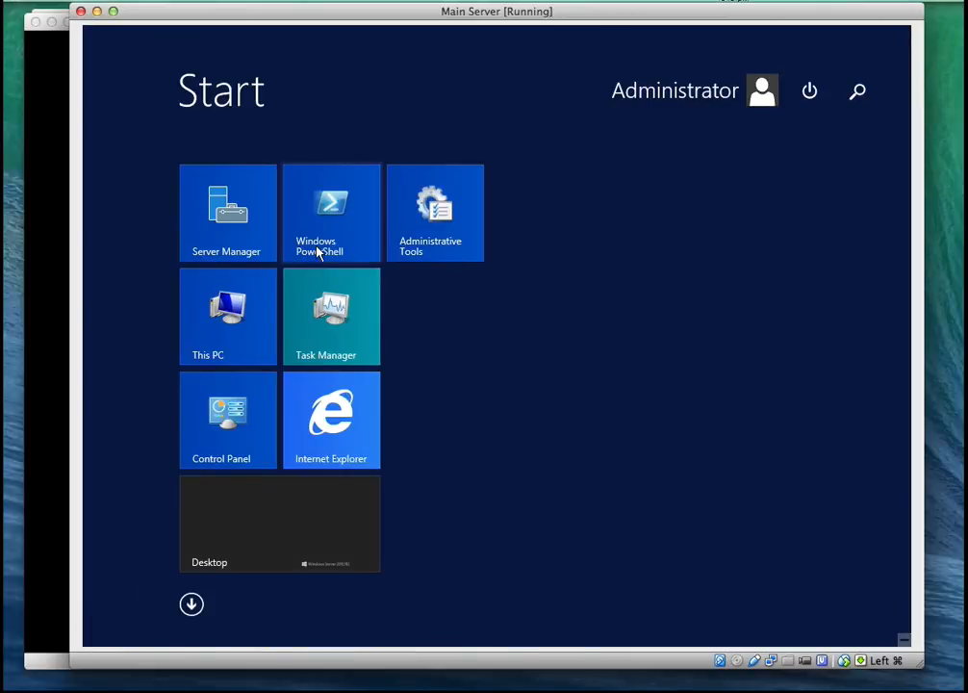
click(253, 499)
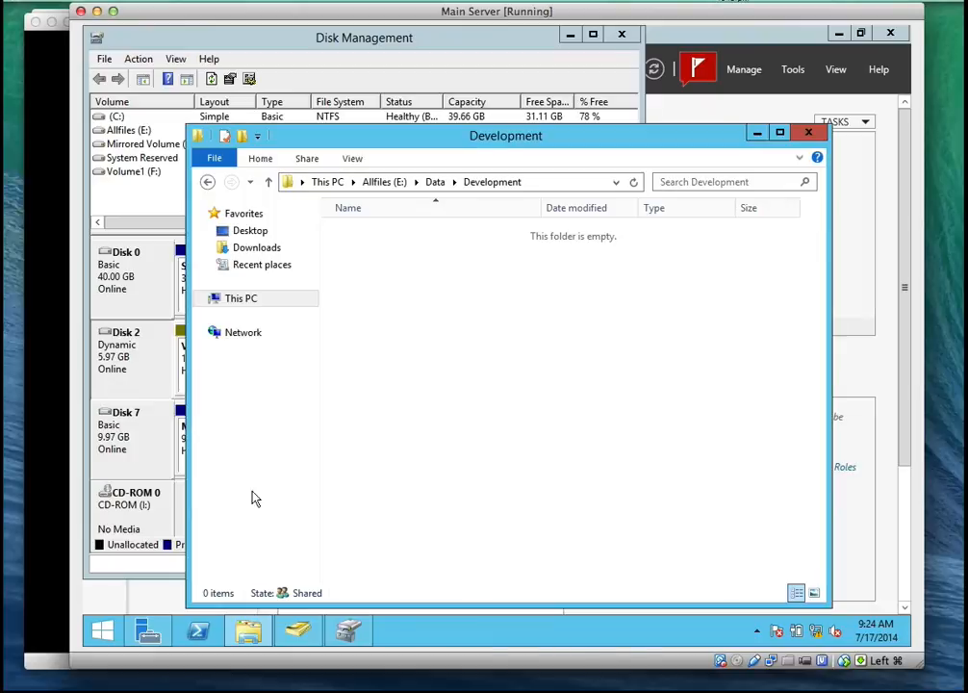
click(910, 636)
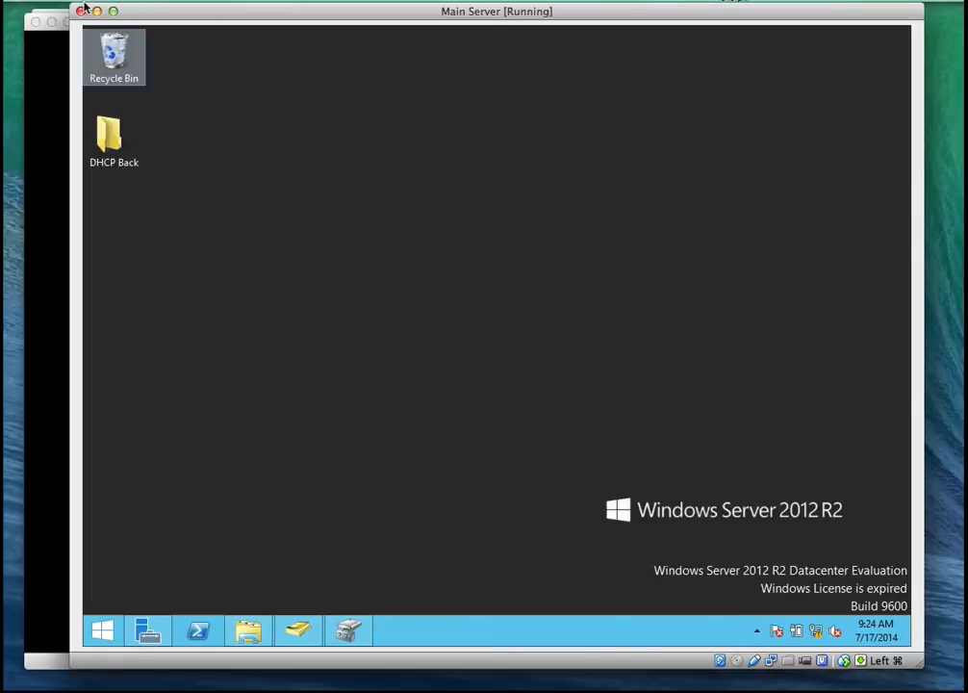
double_click(112, 50)
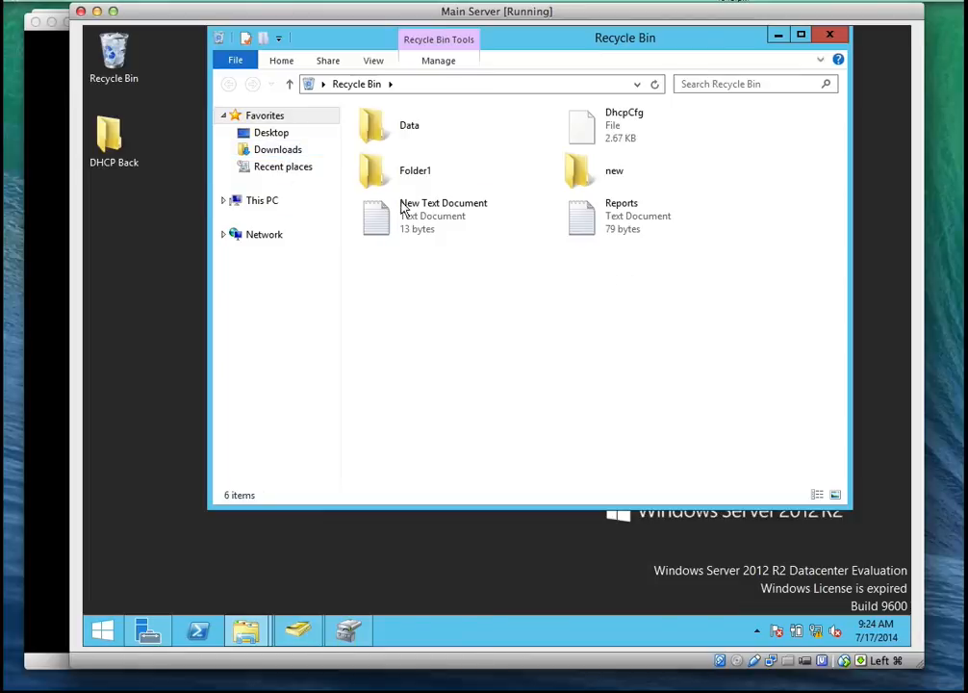
click(416, 61)
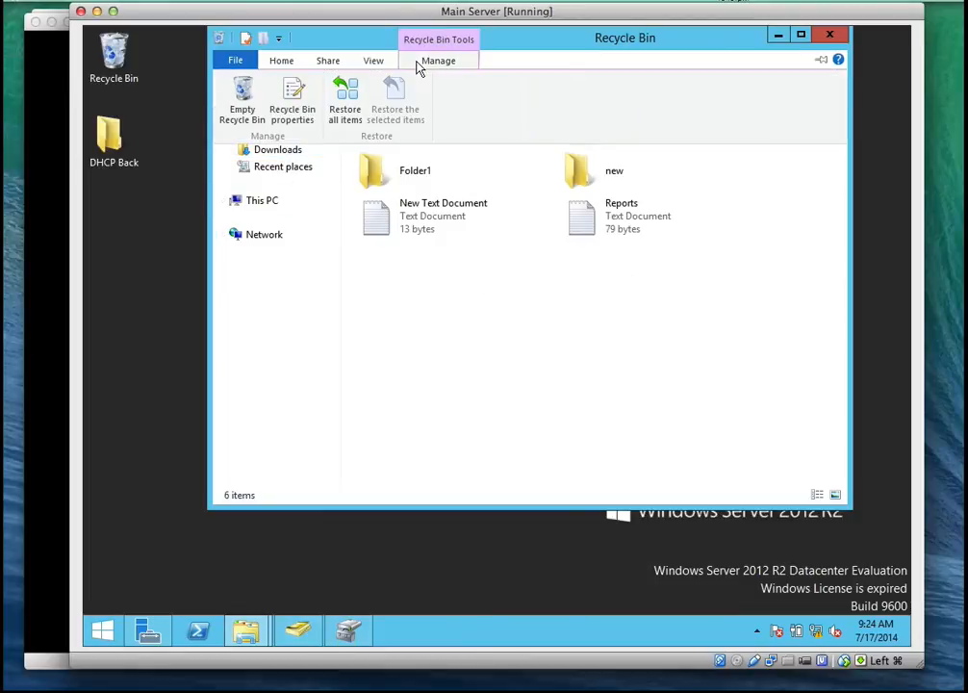
click(240, 115)
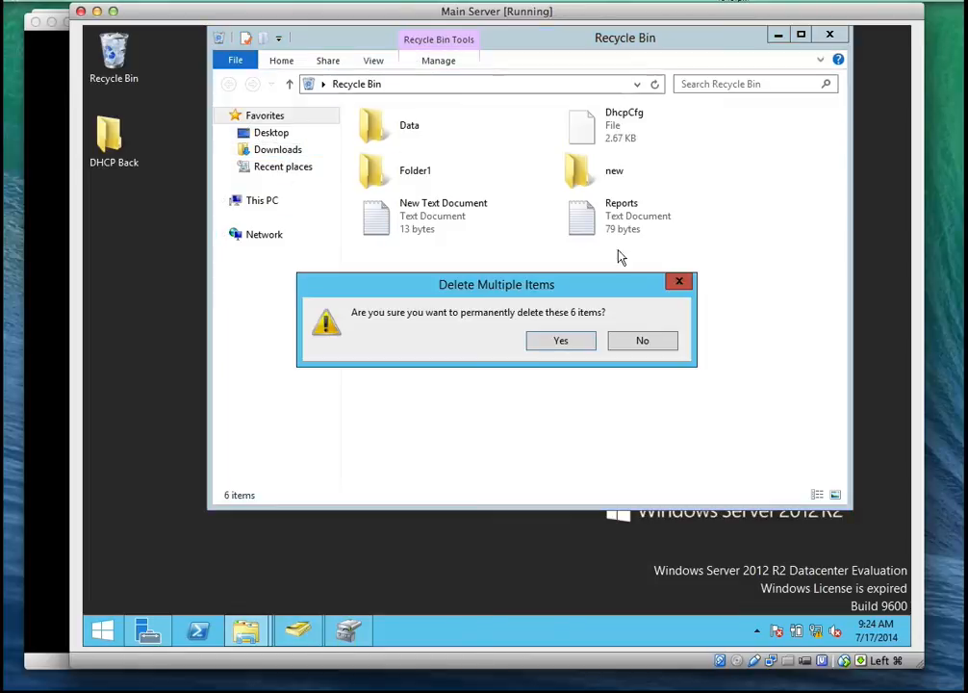
click(554, 344)
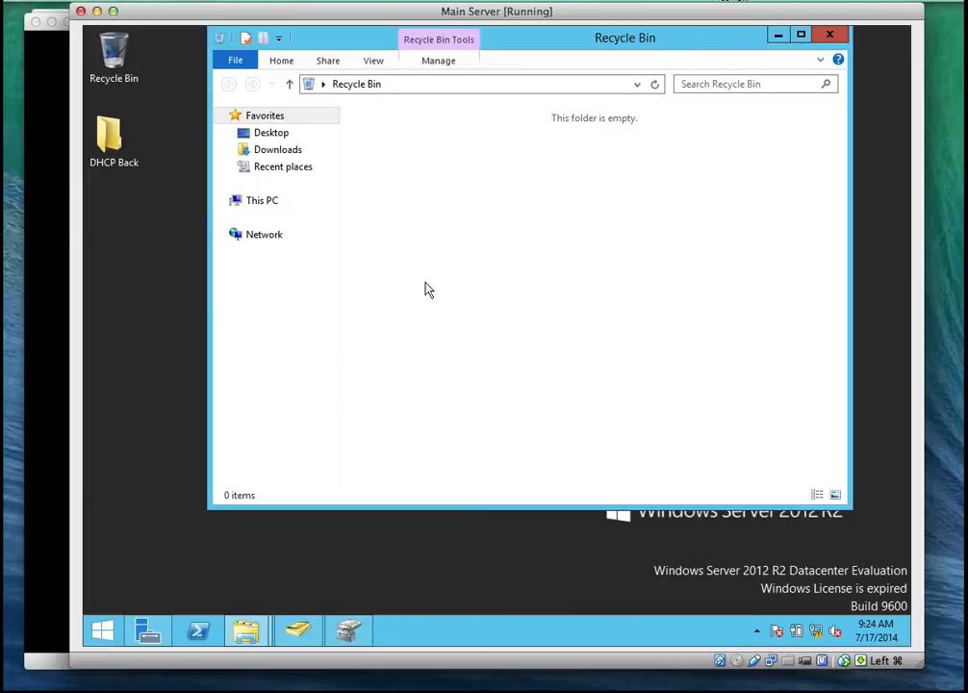
click(824, 39)
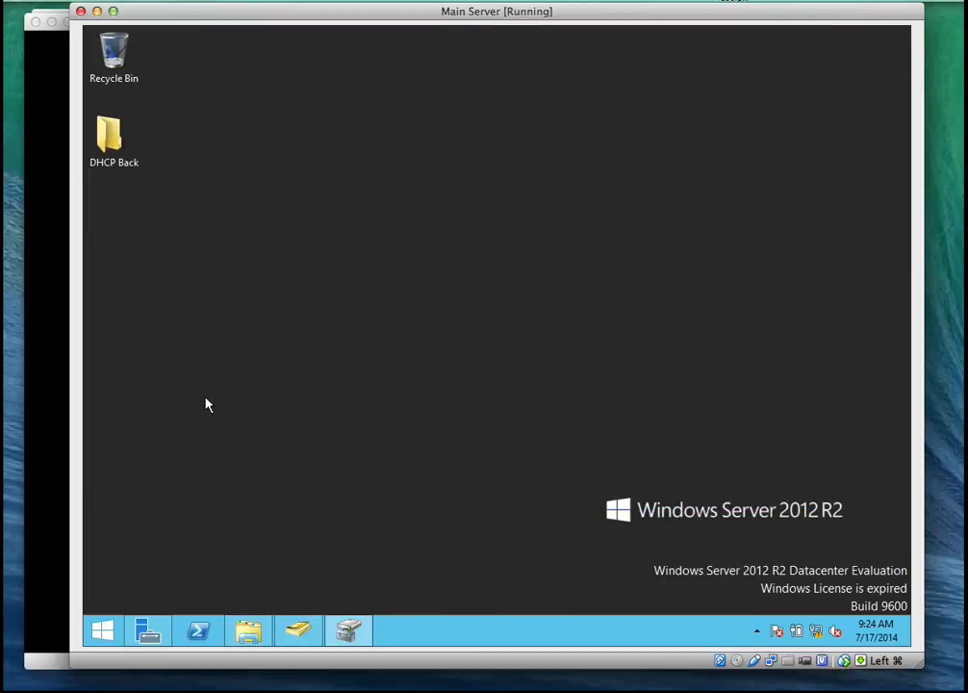
Return to the Data folder on Allfiles (E:) and bring up the previous versions of its Development folder
click(260, 633)
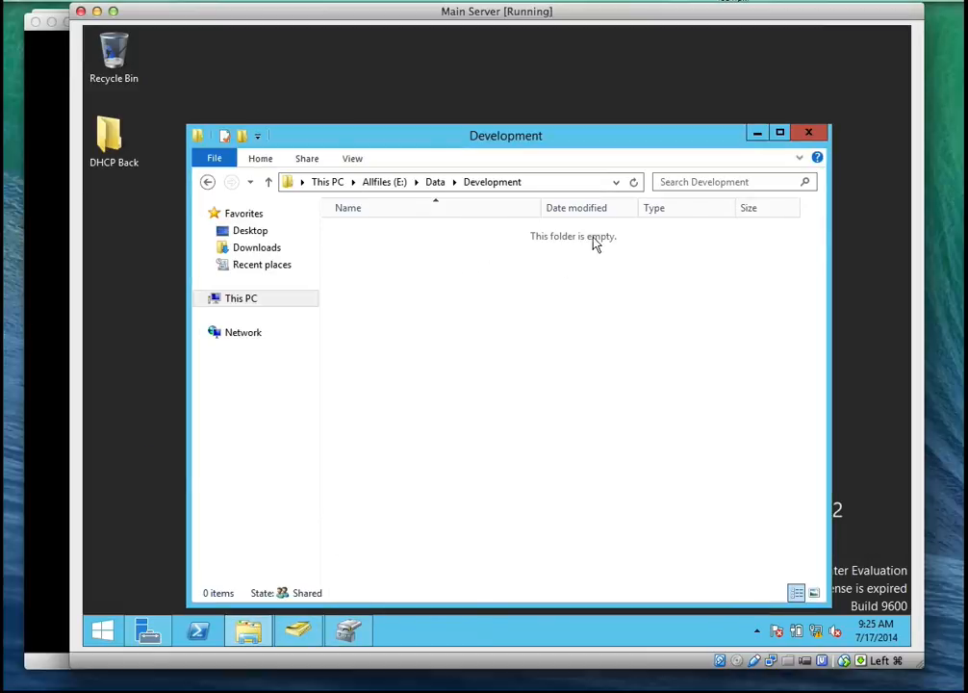
right_click(514, 315)
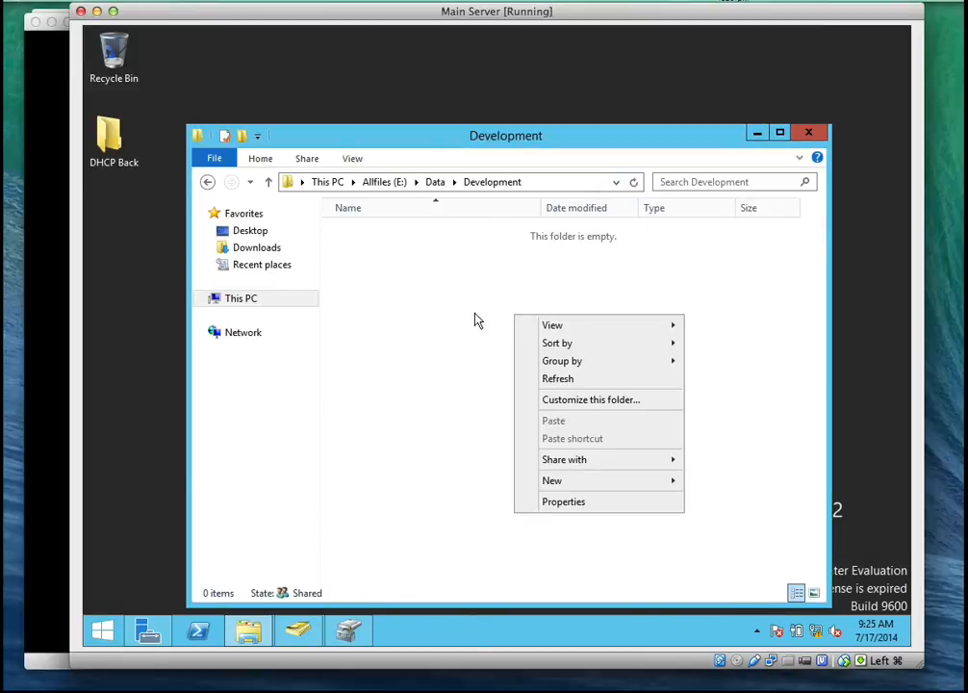
click(475, 318)
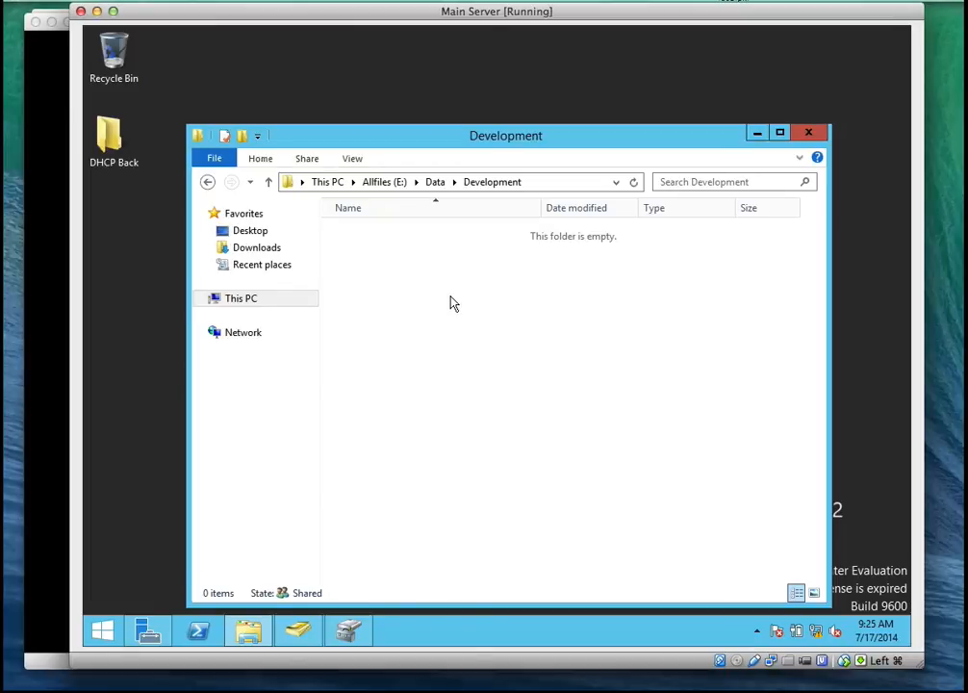
click(435, 185)
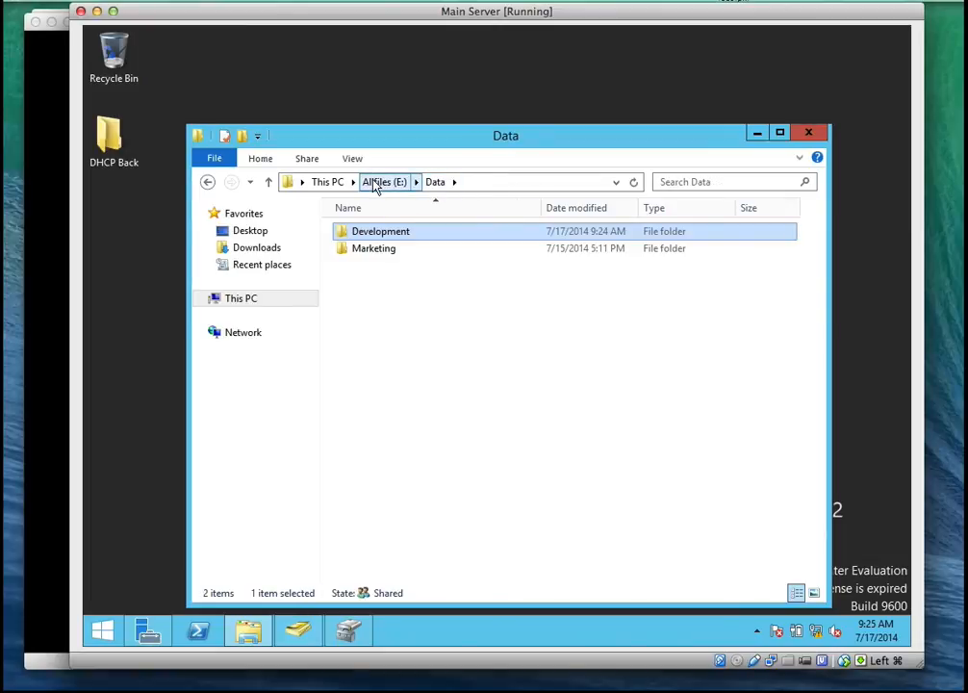
click(383, 233)
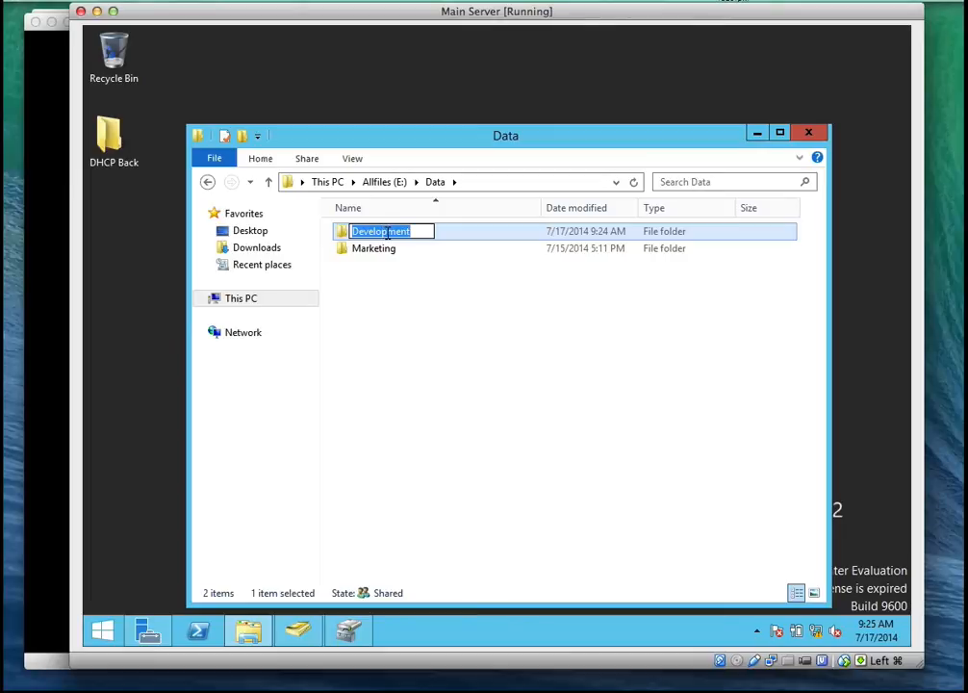
click(389, 261)
double_click(384, 234)
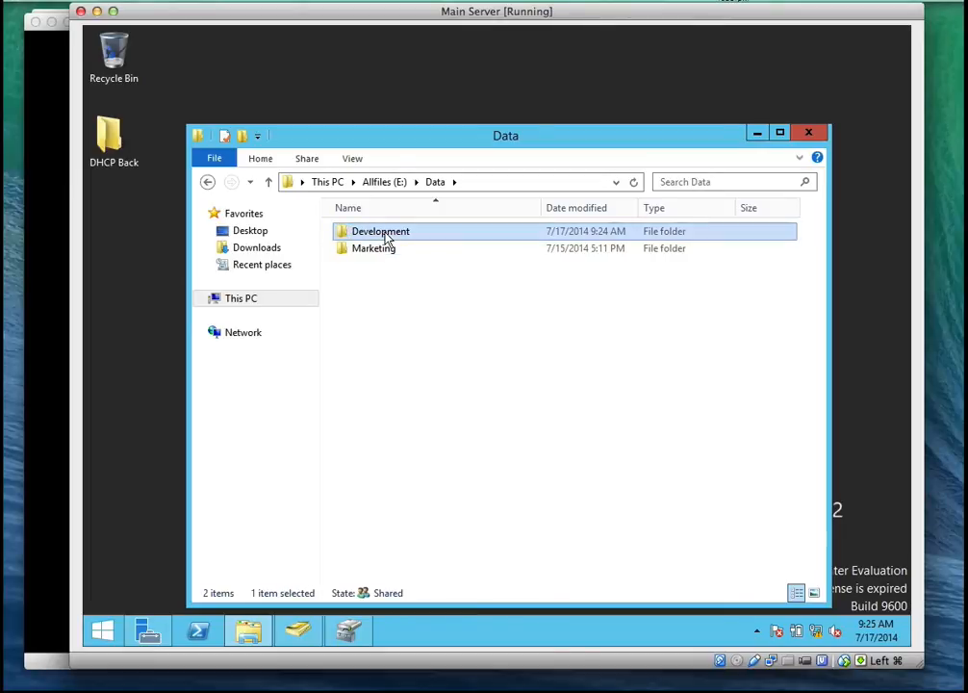
click(431, 187)
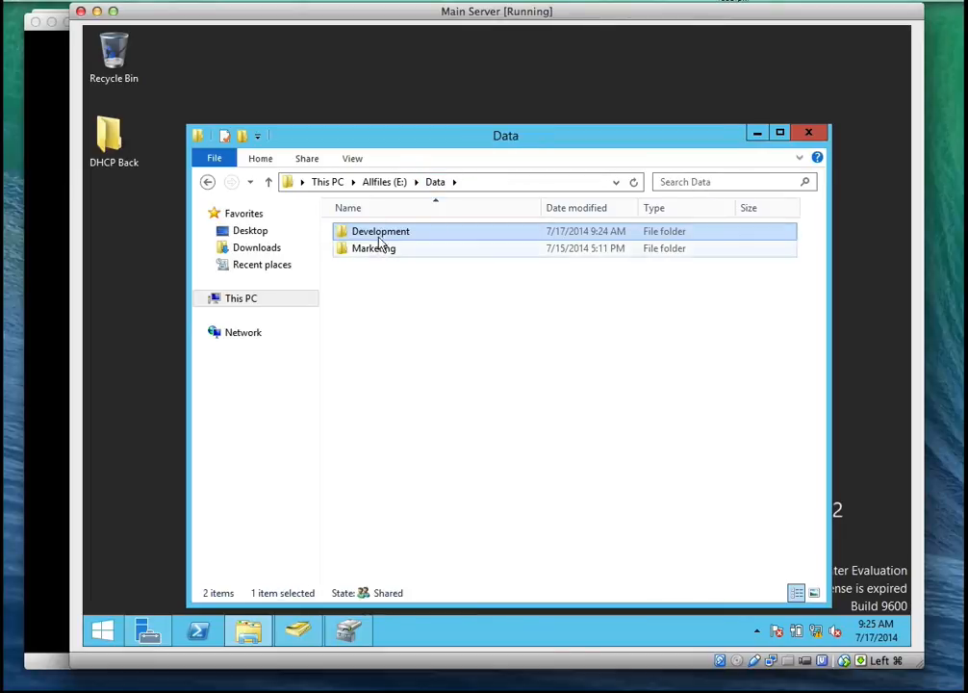
right_click(381, 237)
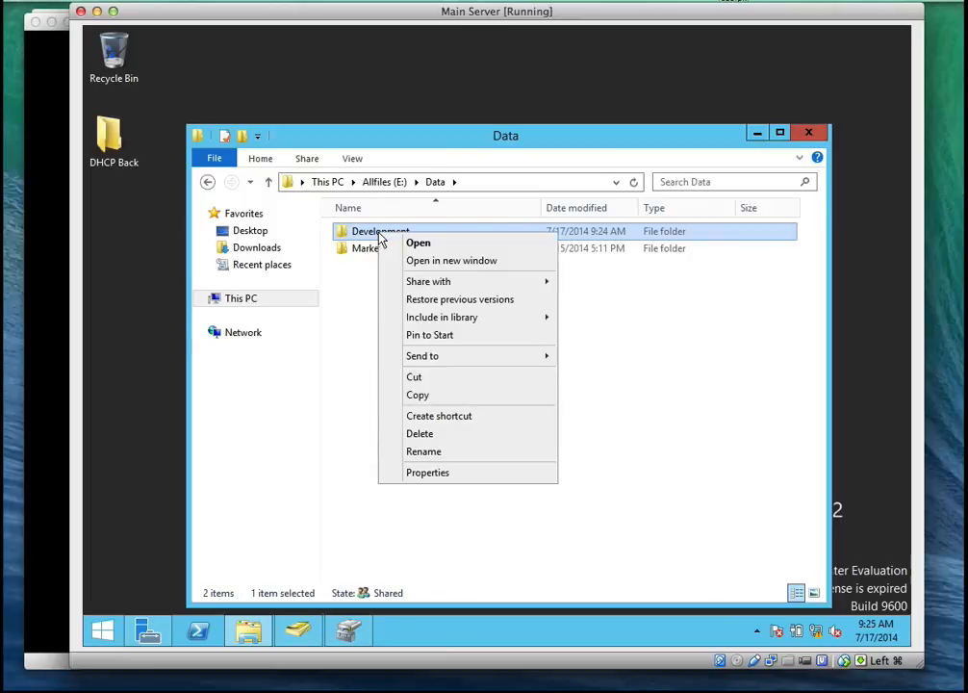
click(423, 304)
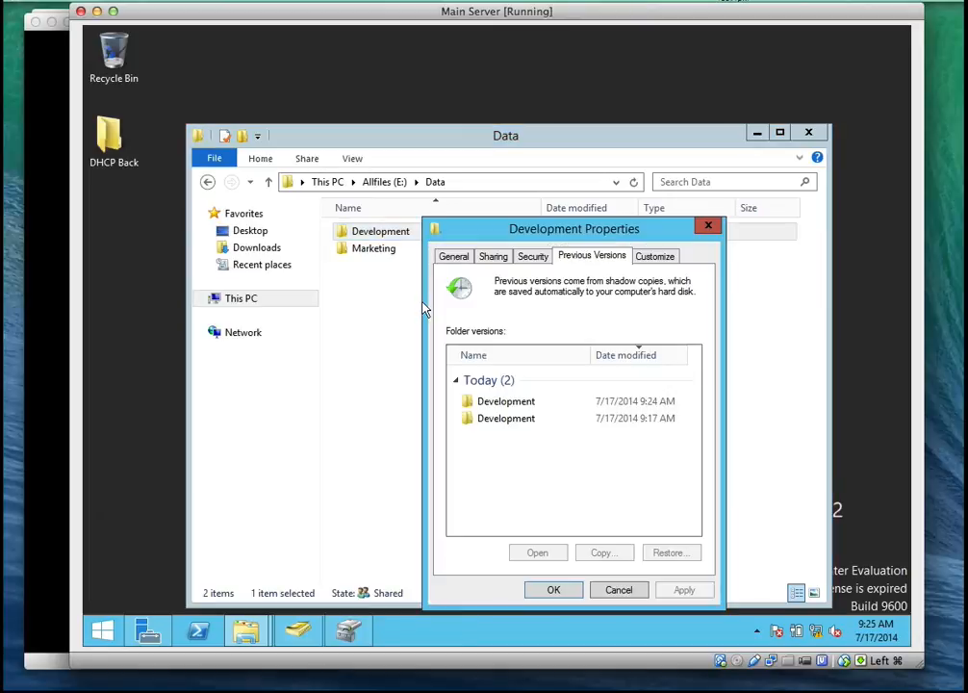
Open the 9:17 AM version of the Development folder to check its contents, and close it
click(537, 421)
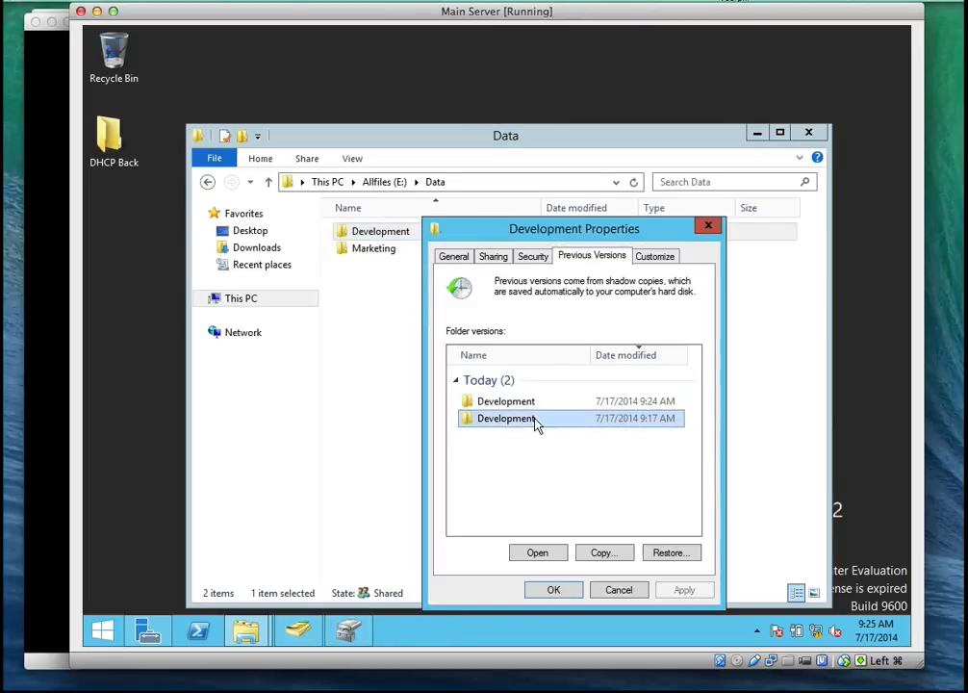
click(533, 404)
click(532, 421)
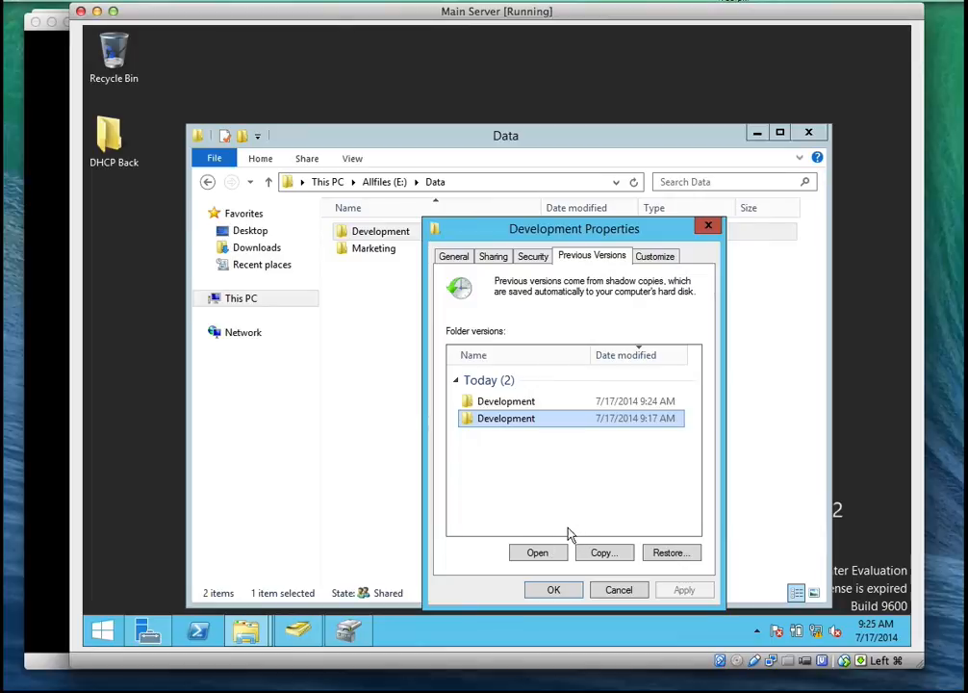
click(554, 553)
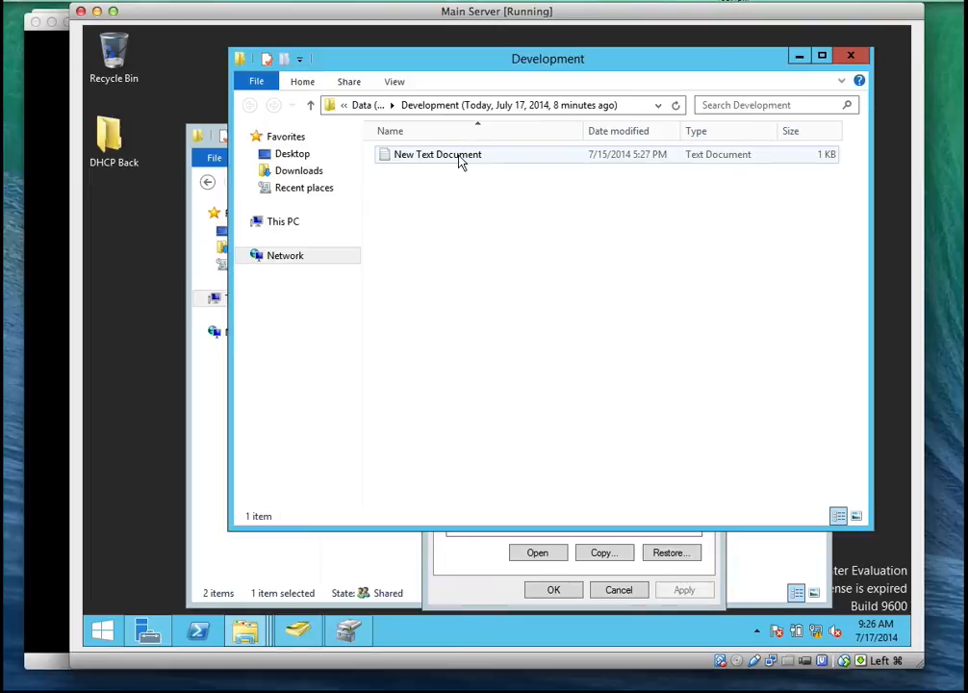
click(460, 162)
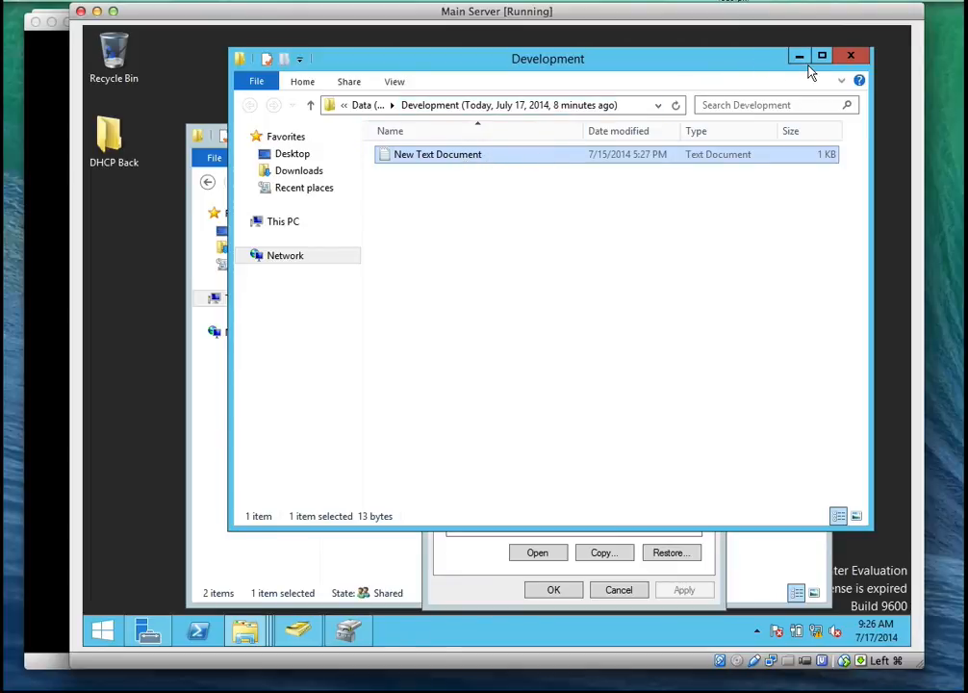
click(851, 55)
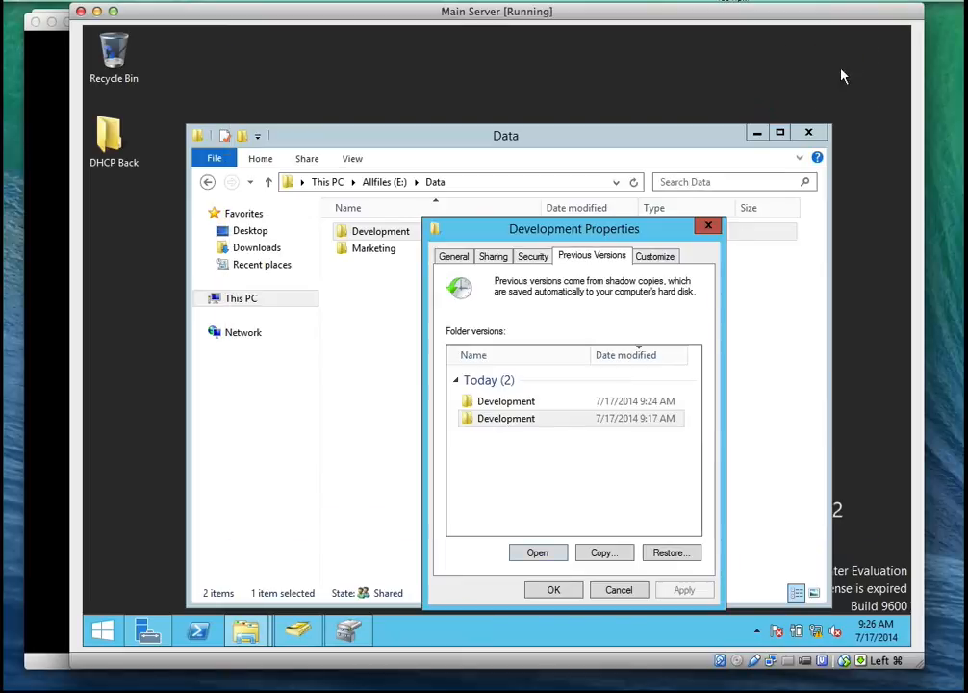
Open the 9:24 AM version of the Development folder, view its Reports document and close the document
click(498, 407)
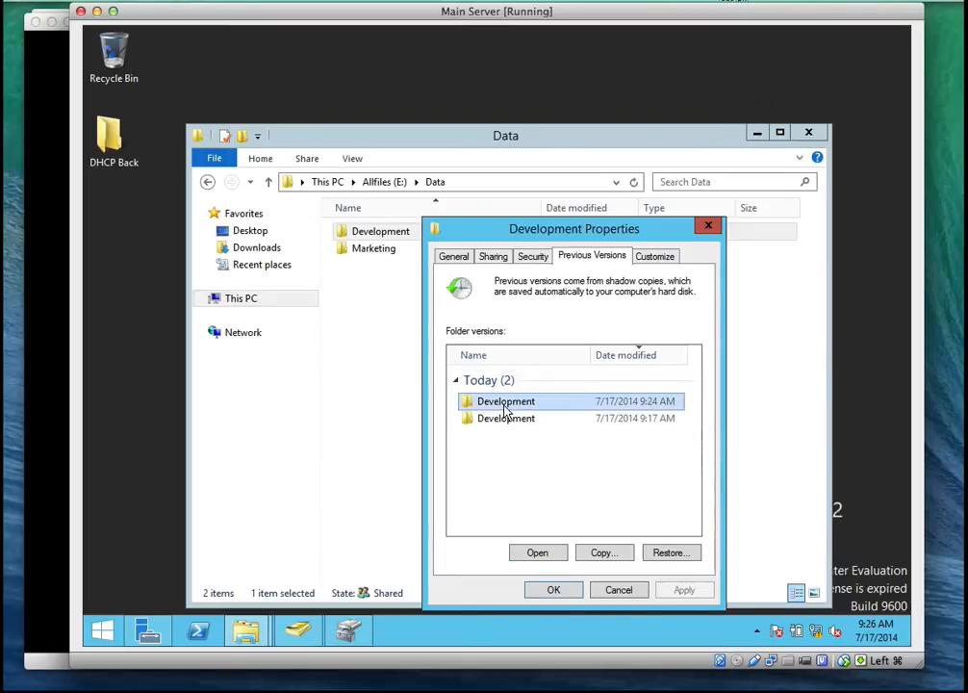
mouse_move(502, 411)
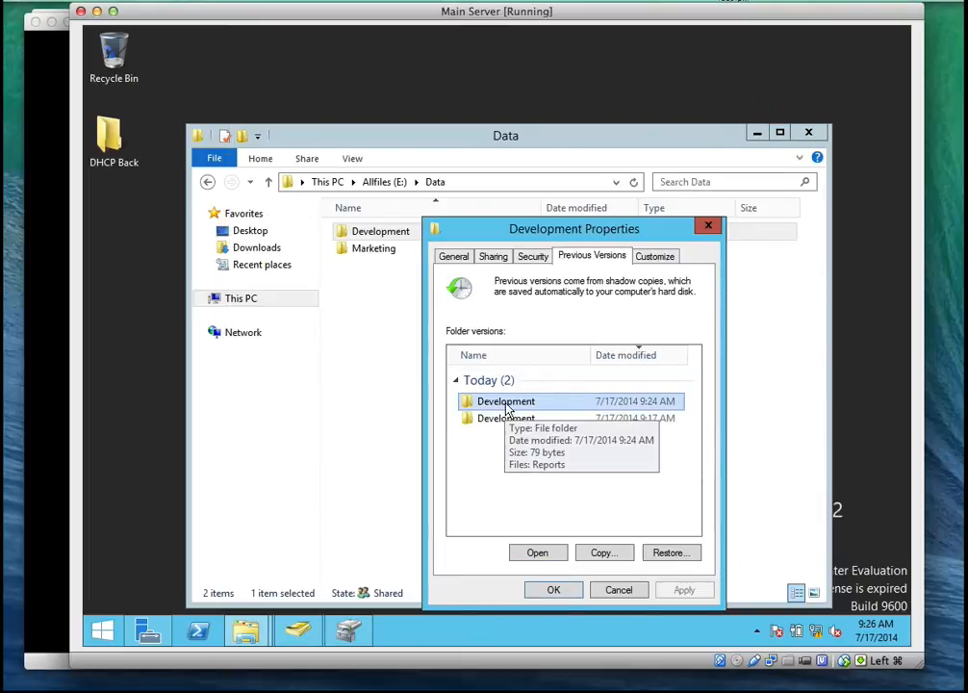
click(537, 552)
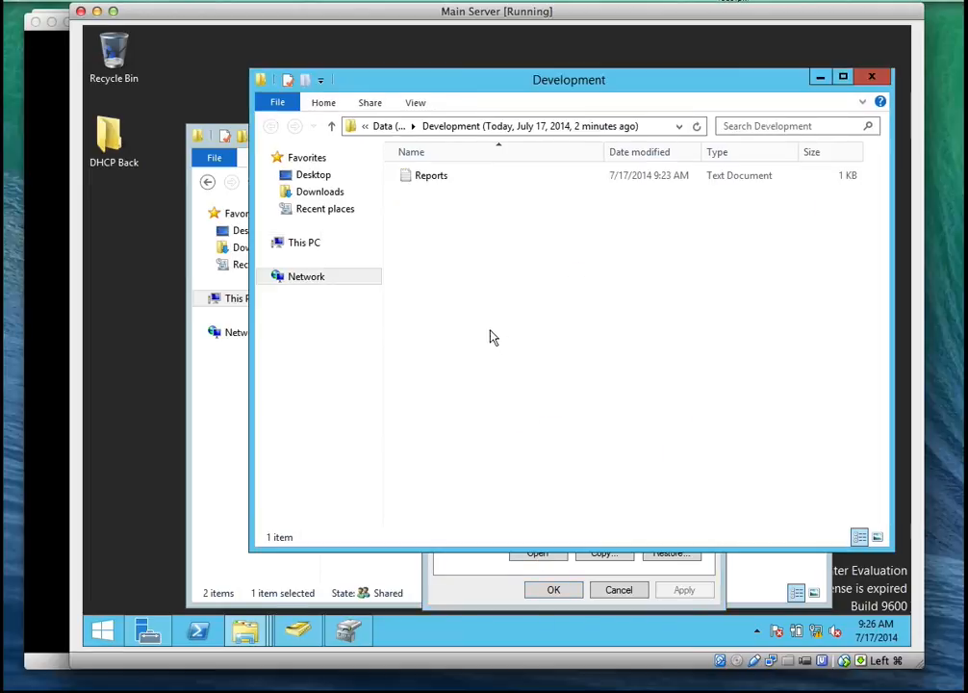
double_click(431, 178)
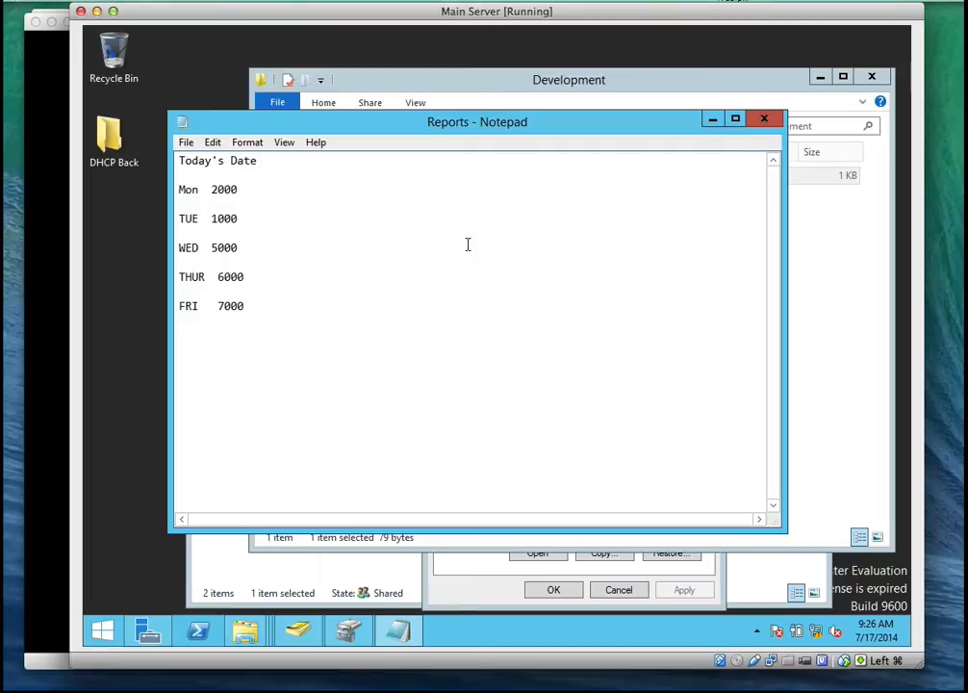
click(757, 120)
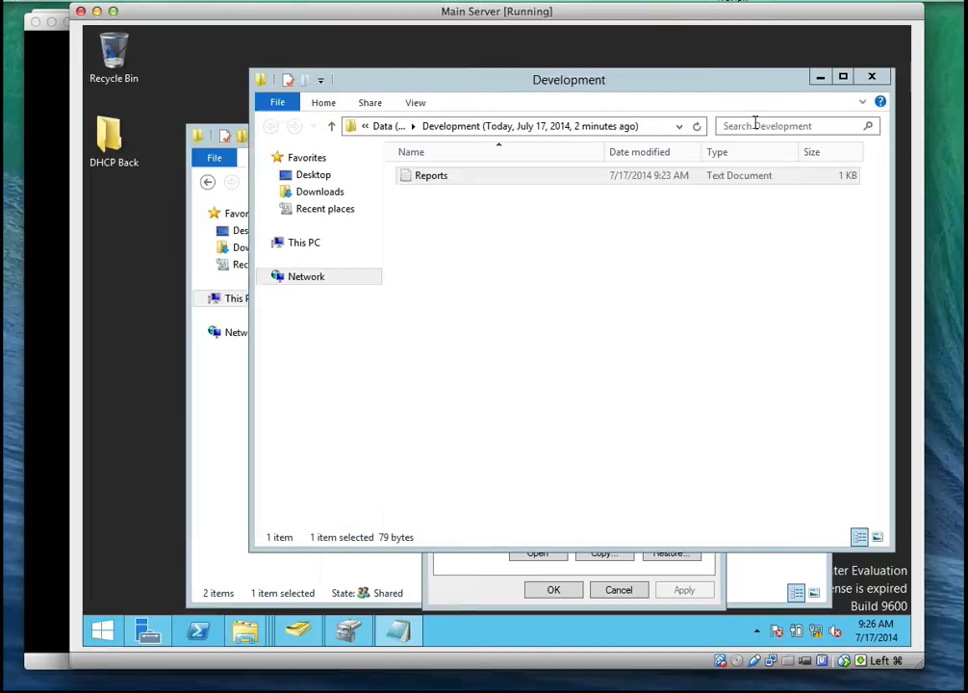
Close the 9:24 AM version window and the Development properties, and check the live Development folder's contents before returning to Data
click(524, 578)
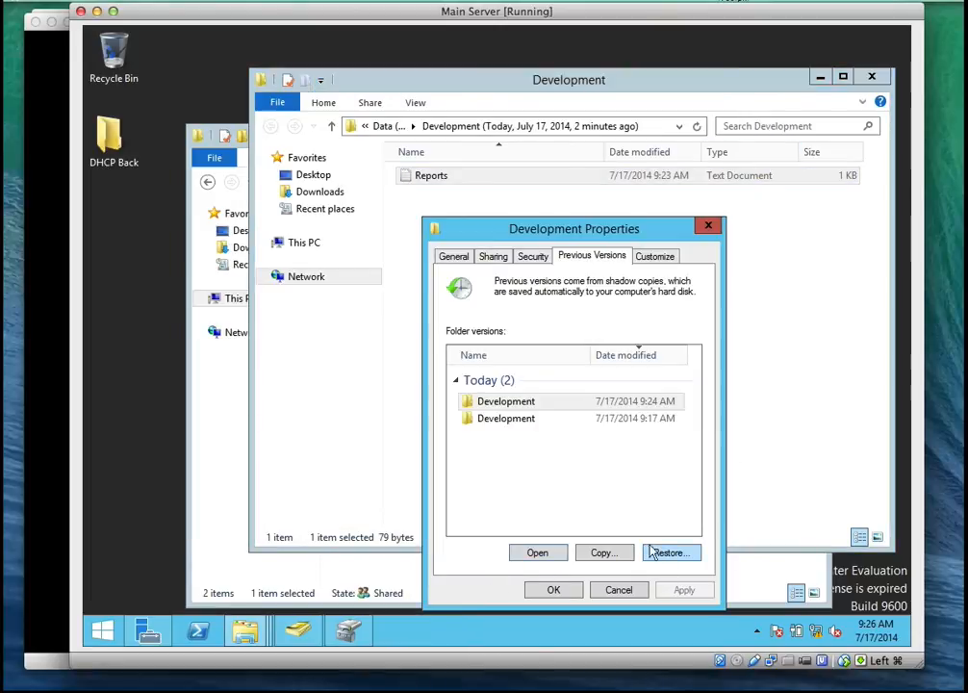
click(548, 407)
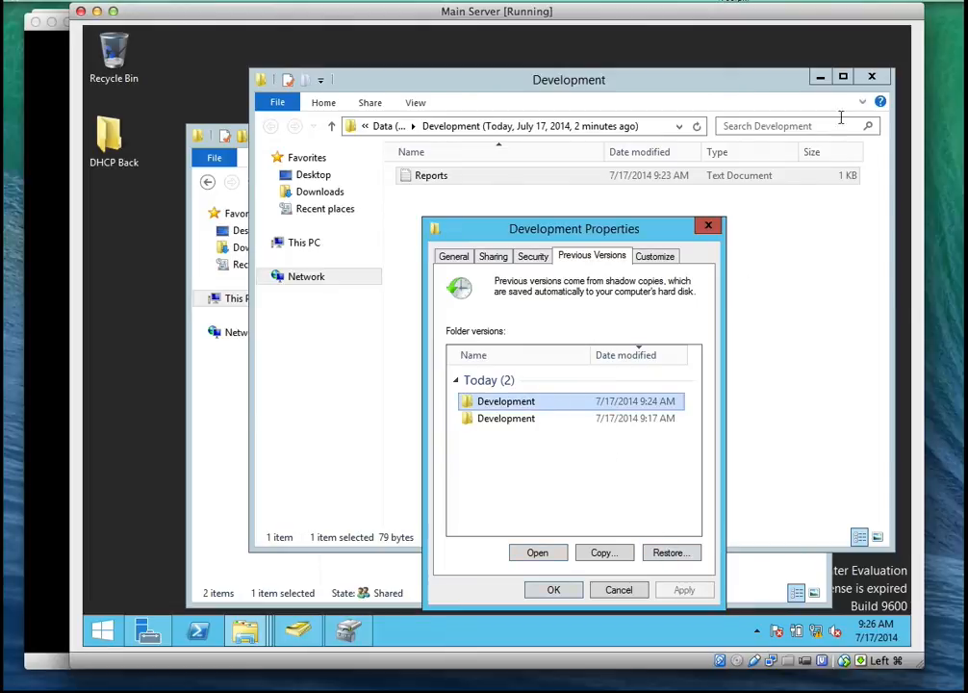
click(870, 76)
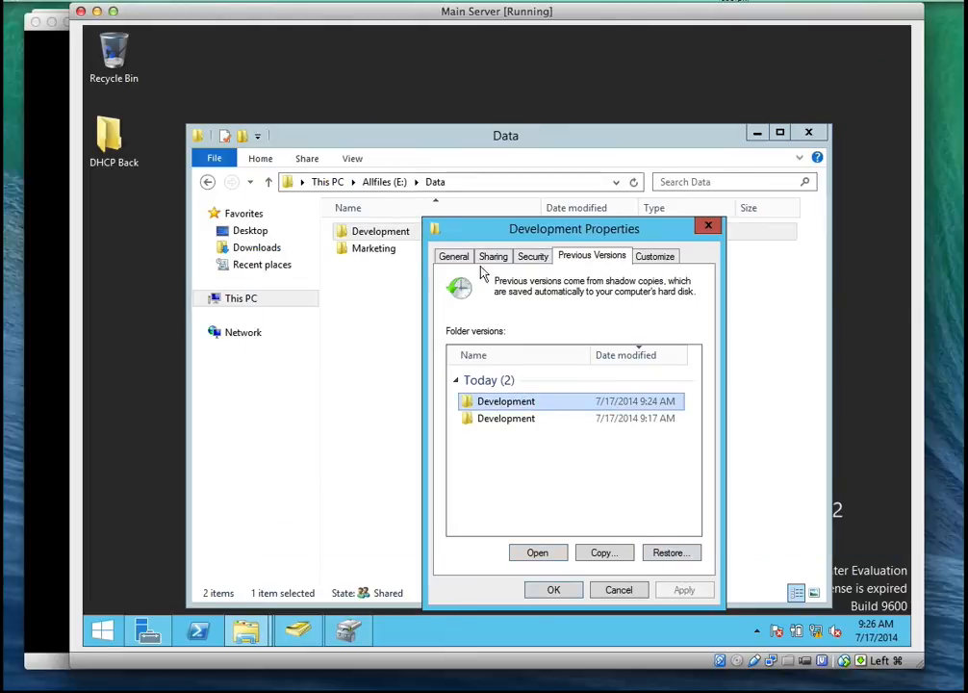
click(707, 225)
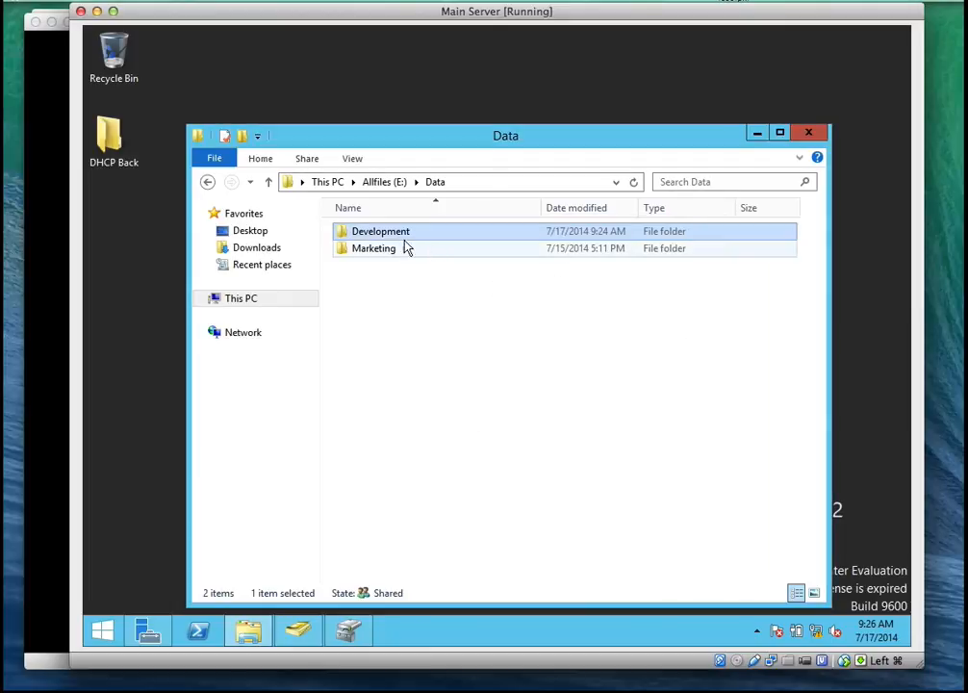
double_click(403, 236)
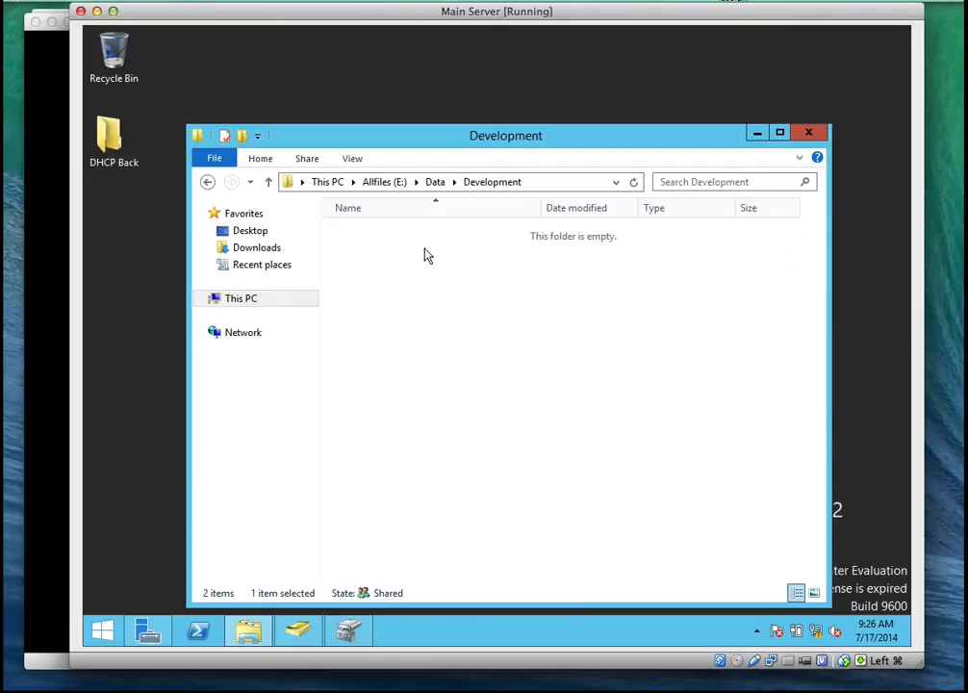
click(435, 182)
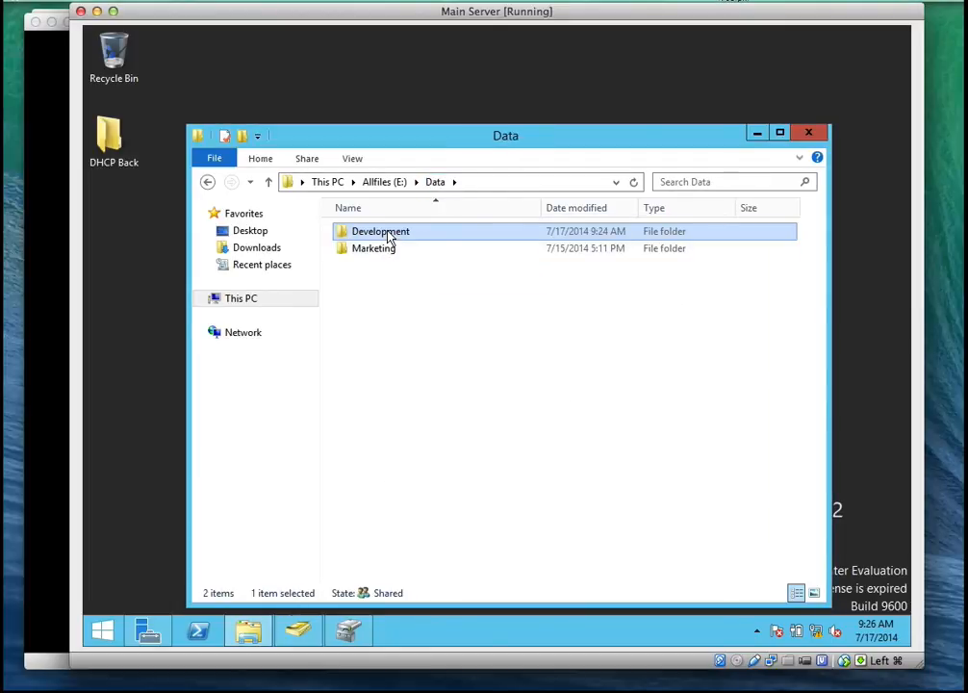
Bring up the previous versions of the Development folder in Data and select the 9:24 AM version
right_click(388, 238)
click(446, 471)
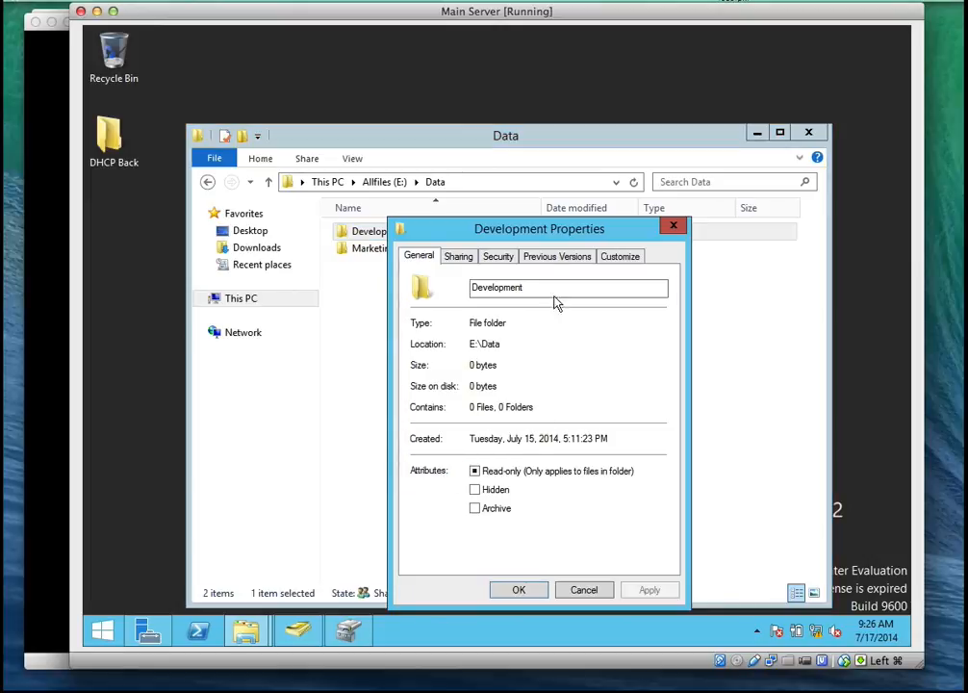
click(556, 256)
click(472, 401)
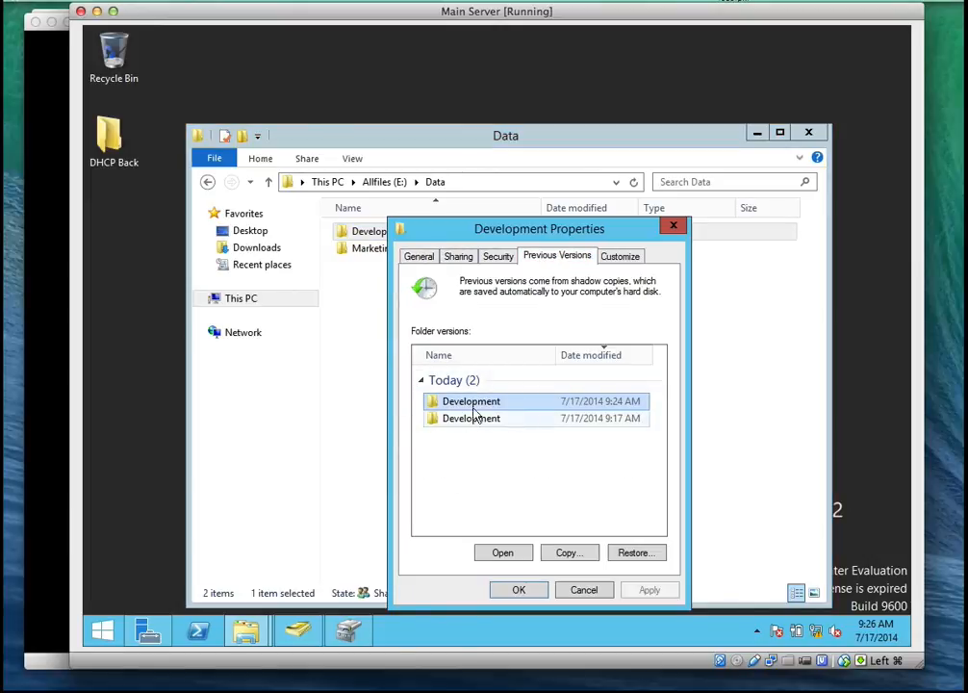
Review the restore confirmation for the 9:24 AM version without accepting it, and open that version to check its contents
click(635, 560)
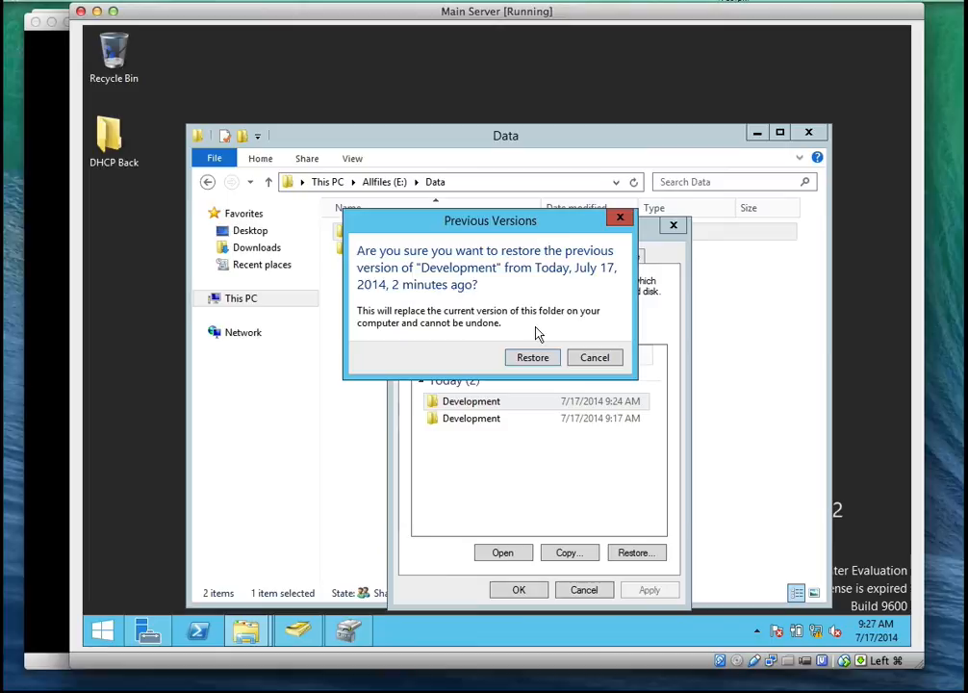
click(616, 359)
click(496, 555)
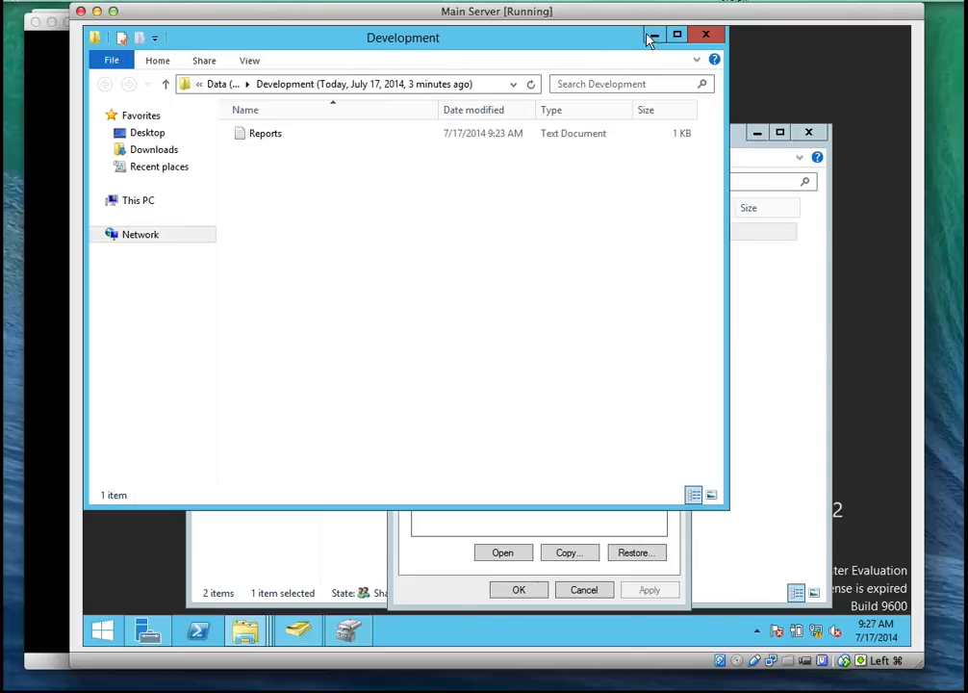
click(705, 34)
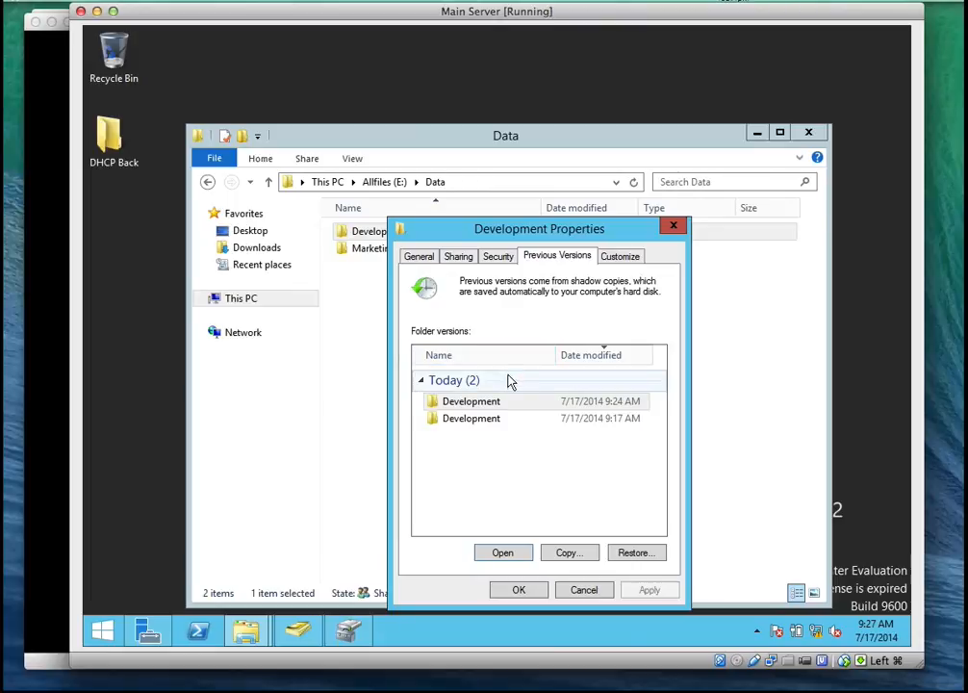
Restore the Development folder to its 9:24 AM version and close its properties
click(468, 402)
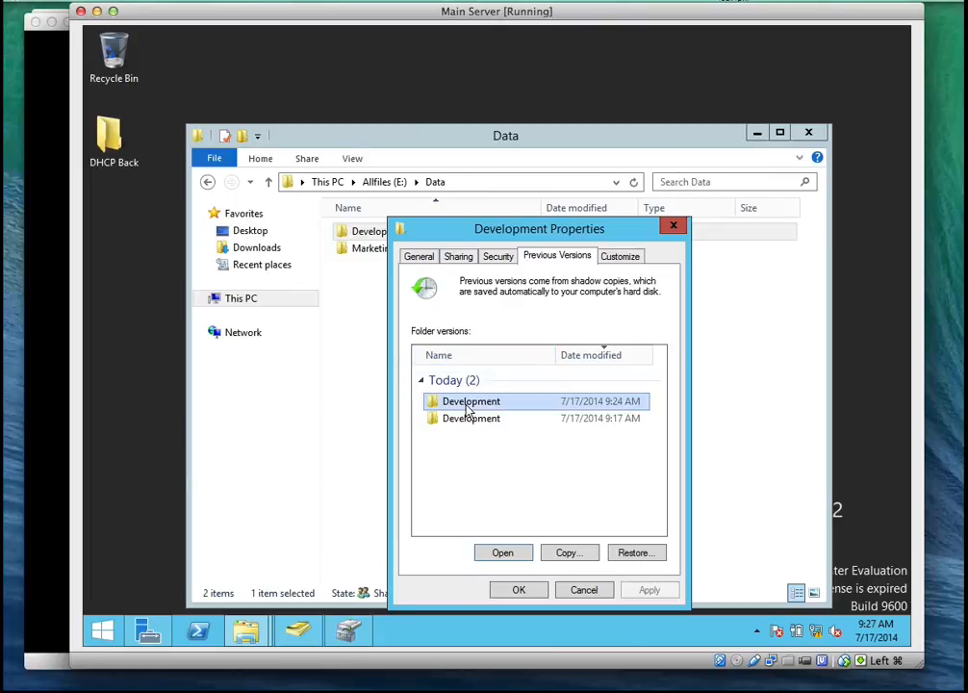
click(627, 552)
click(537, 362)
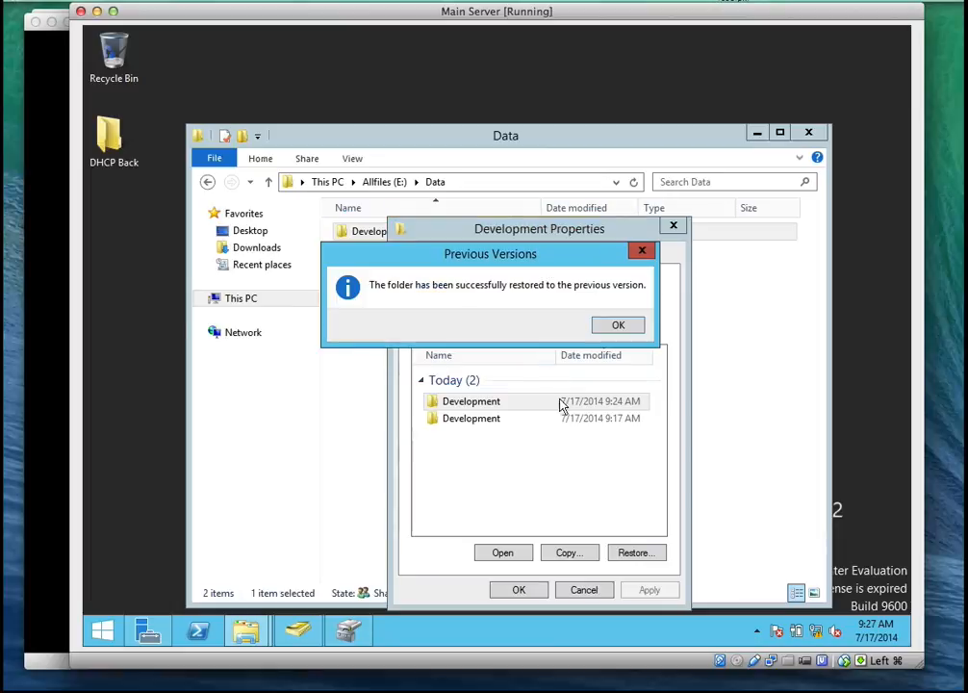
click(610, 325)
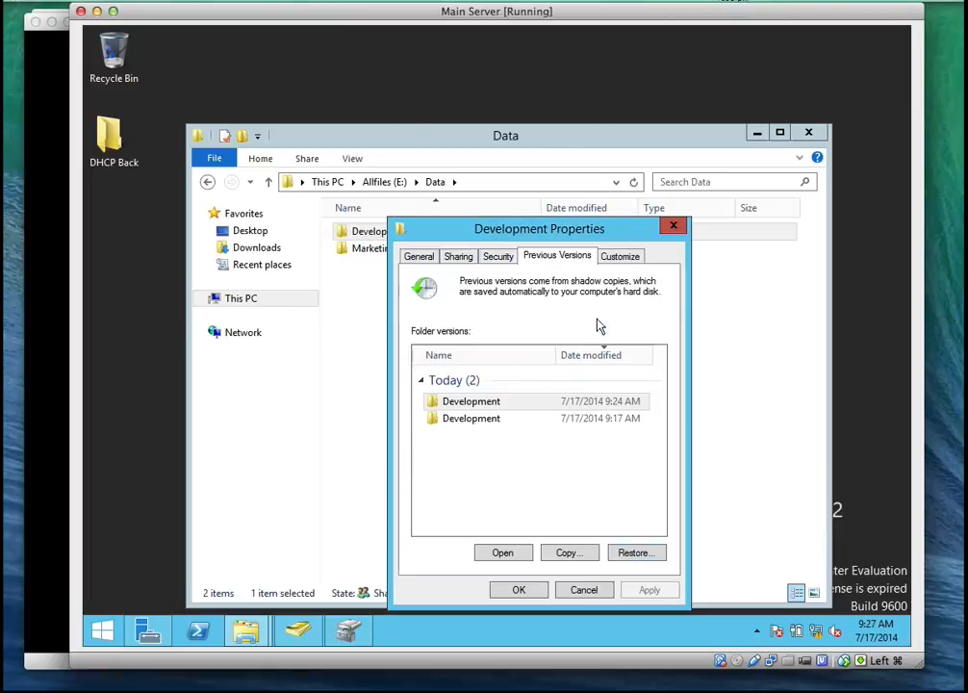
click(519, 590)
Open the restored Development folder to check its contents and return to the Data folder
click(449, 252)
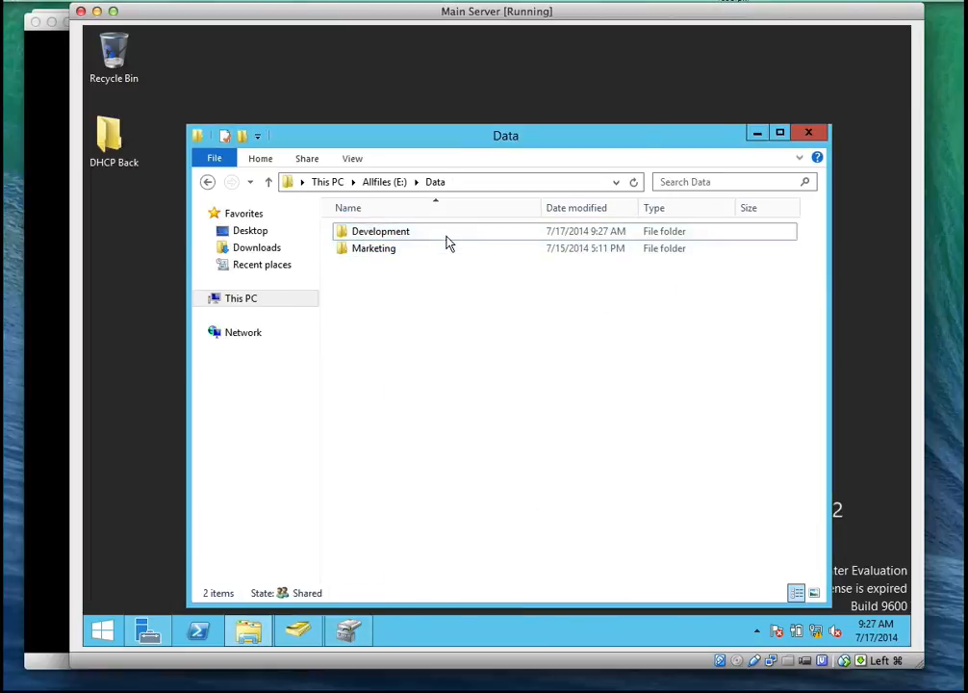
double_click(445, 235)
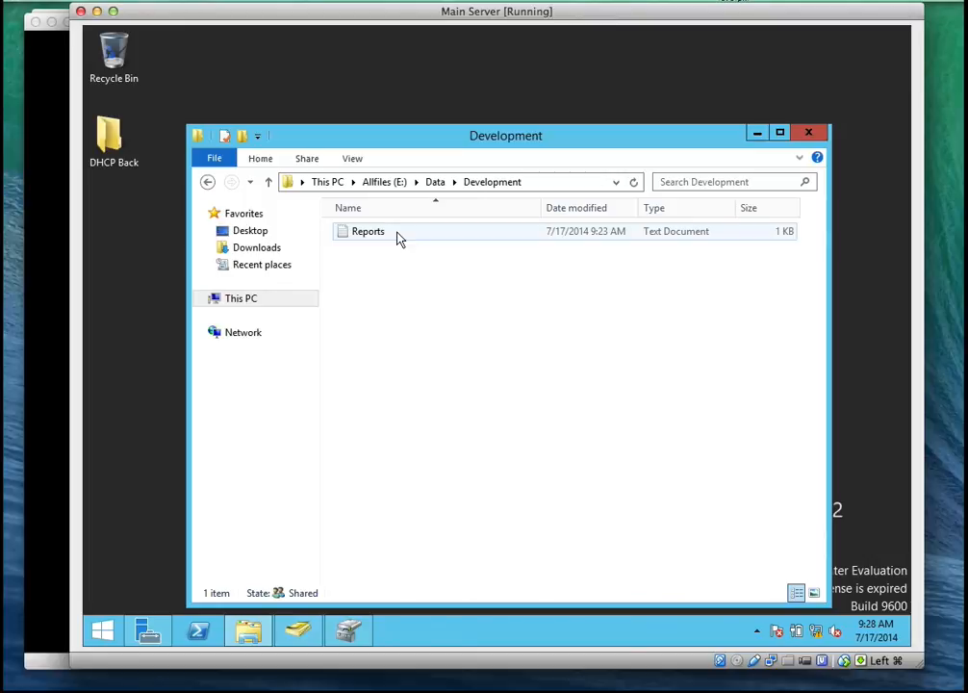
click(431, 183)
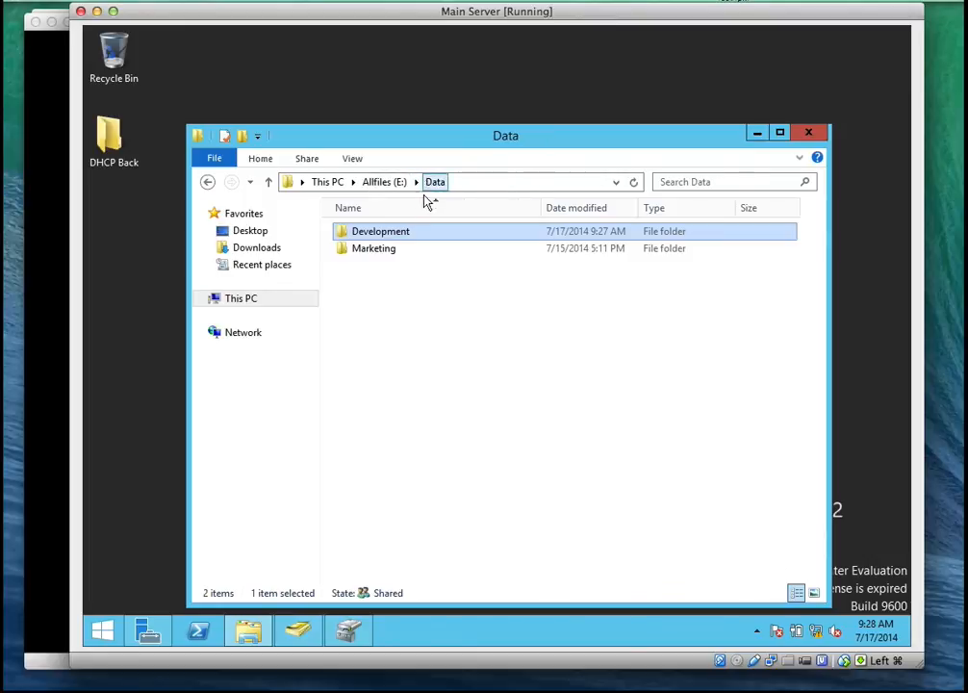
Restore the Development folder to its 9:17 AM previous version, close its properties and open the folder
right_click(406, 237)
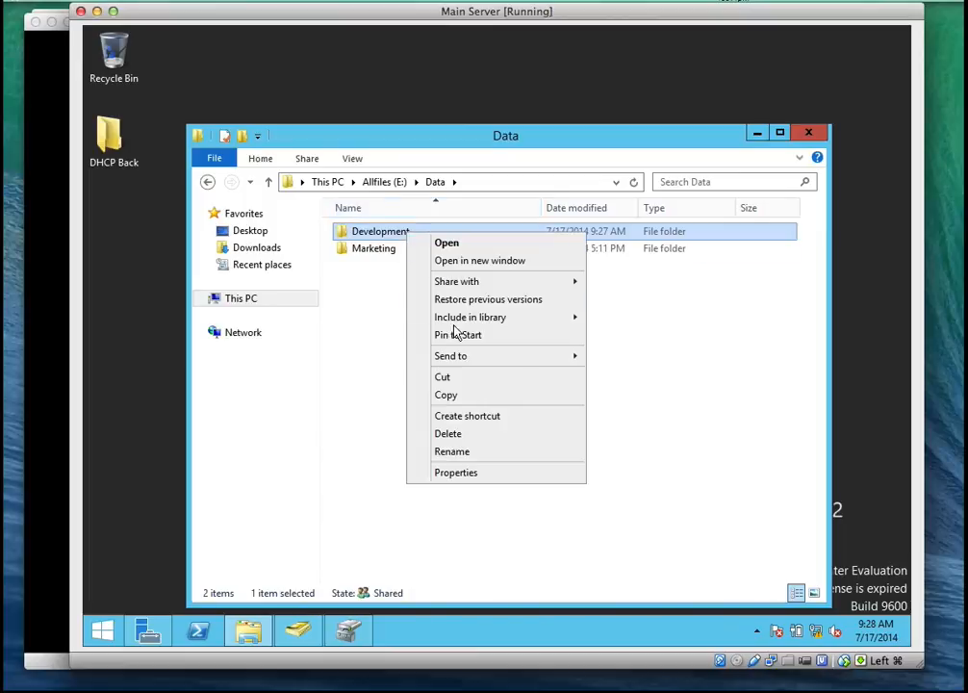
click(469, 475)
click(577, 256)
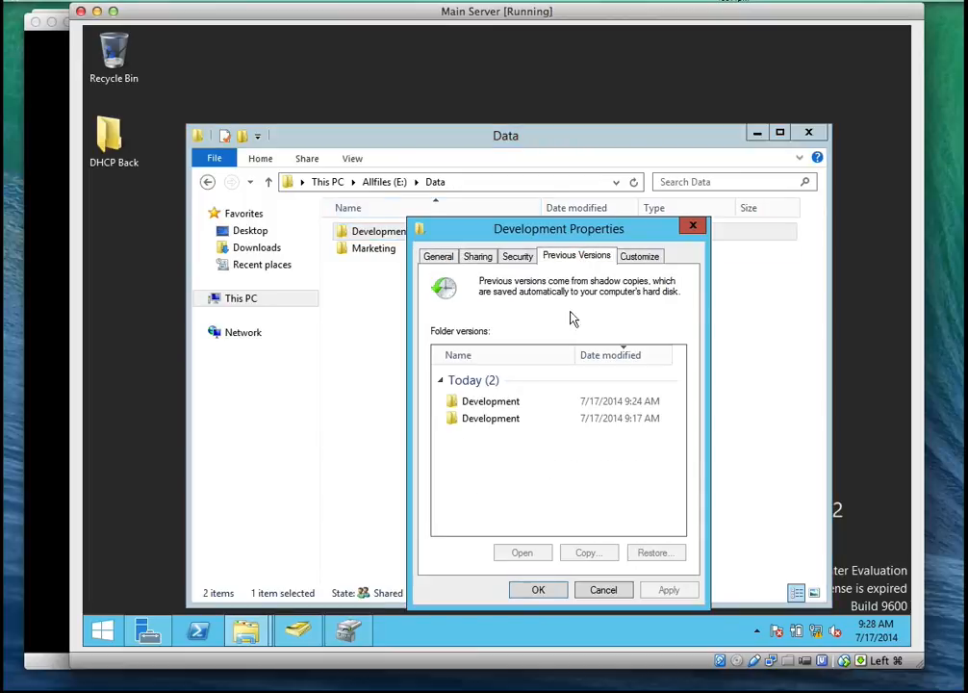
click(510, 420)
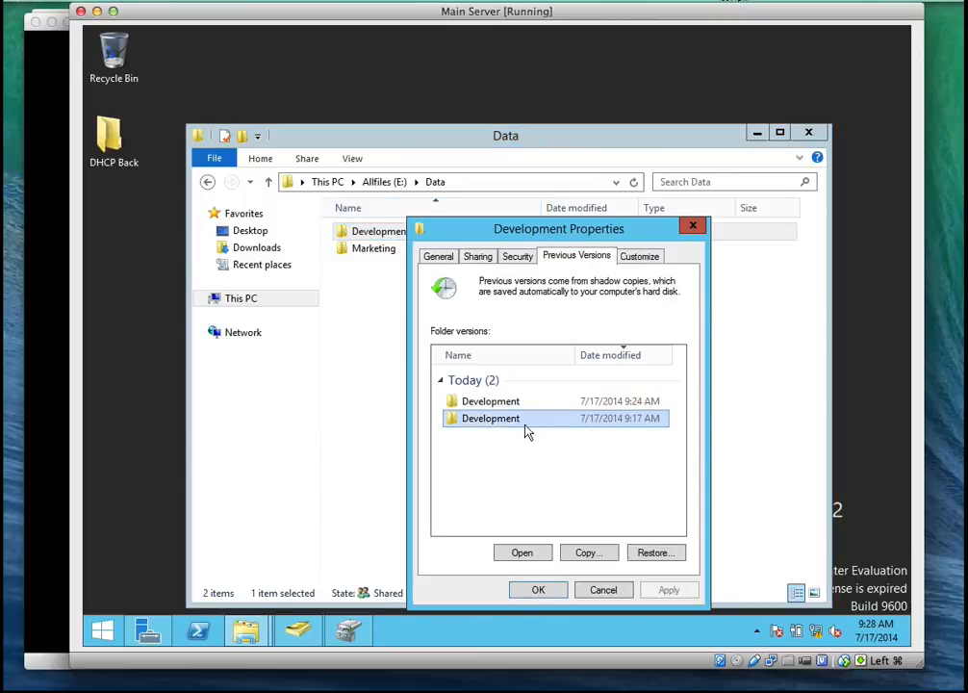
click(651, 552)
click(530, 356)
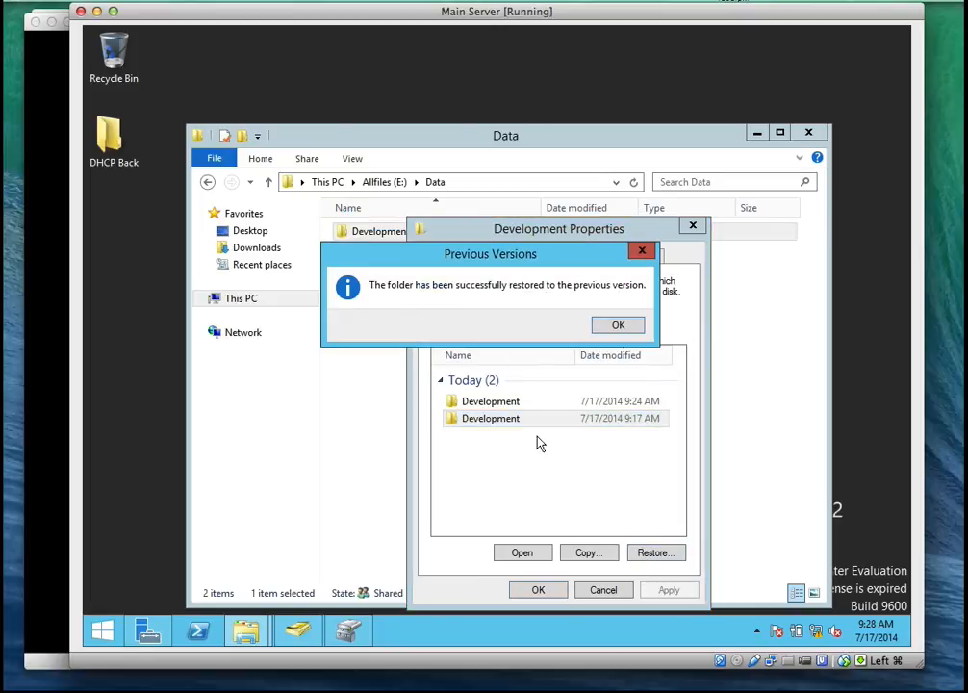
click(617, 327)
click(532, 589)
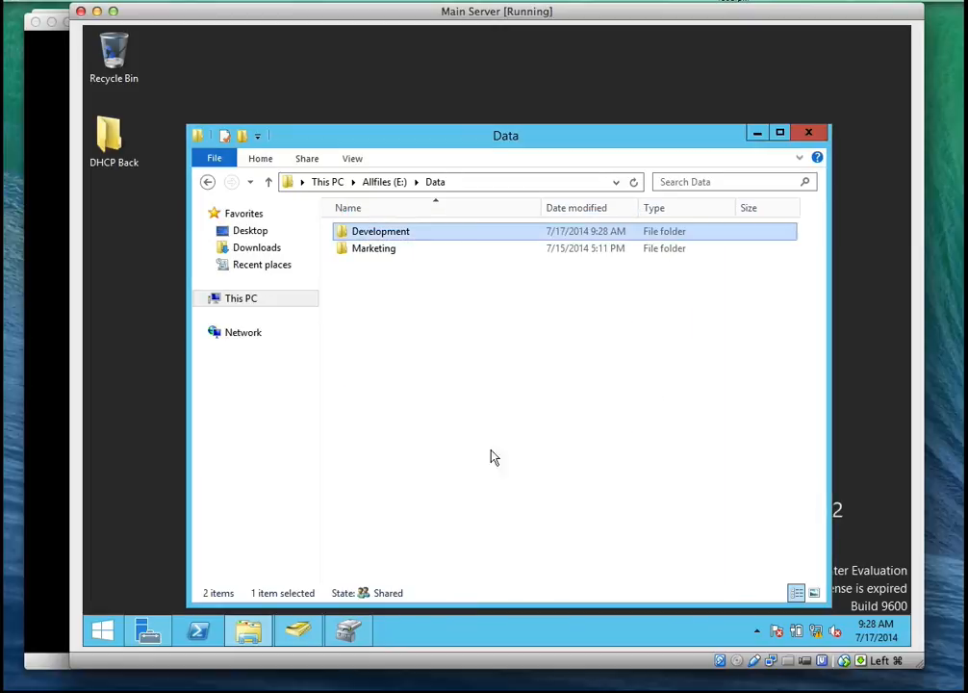
double_click(421, 233)
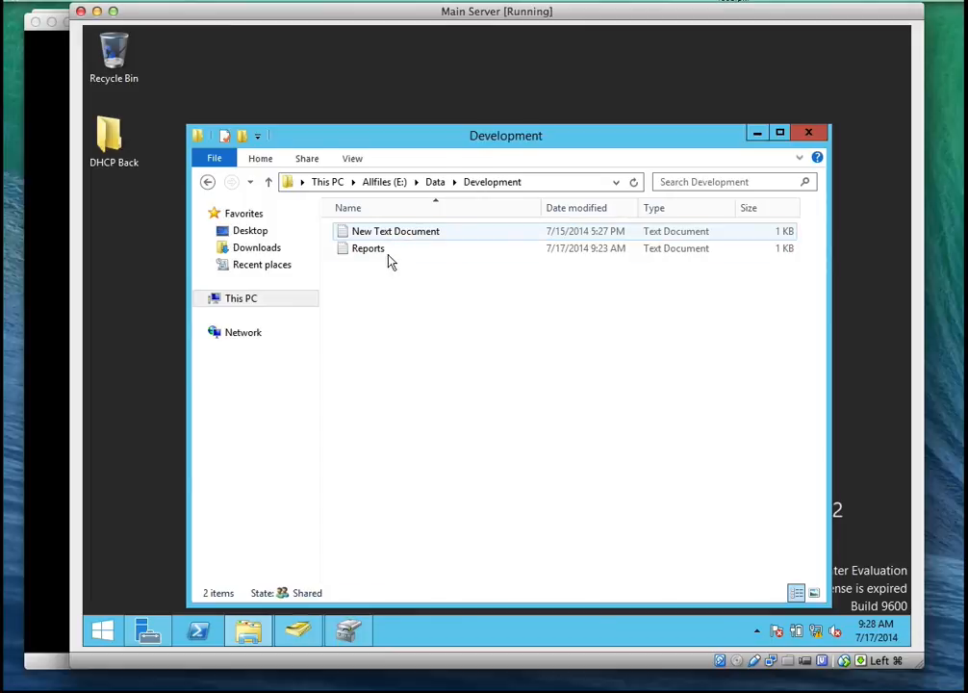